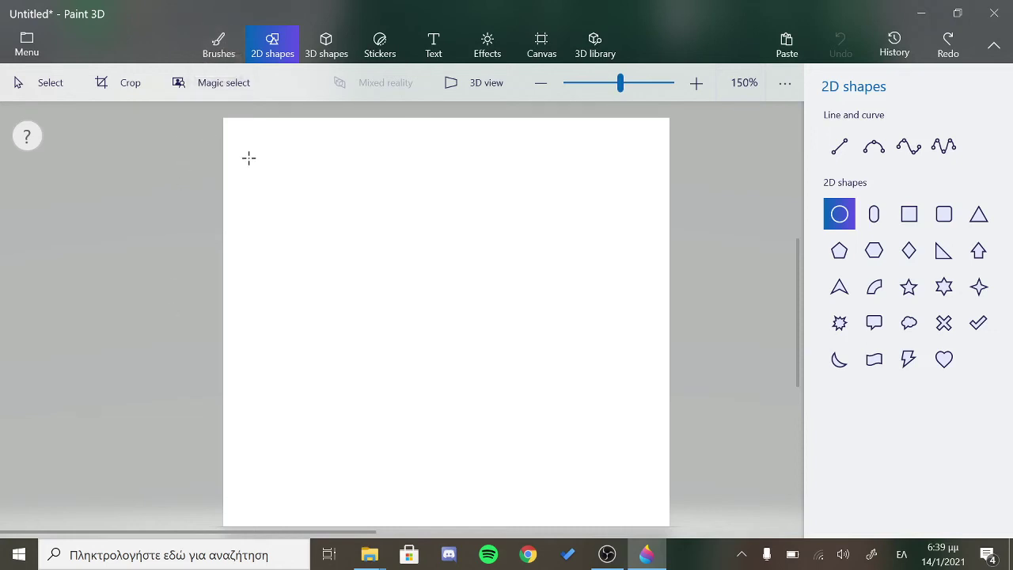
Draw an orange circle with a brown outline, nudged slightly up and left of centre
drag(323, 215, 538, 425)
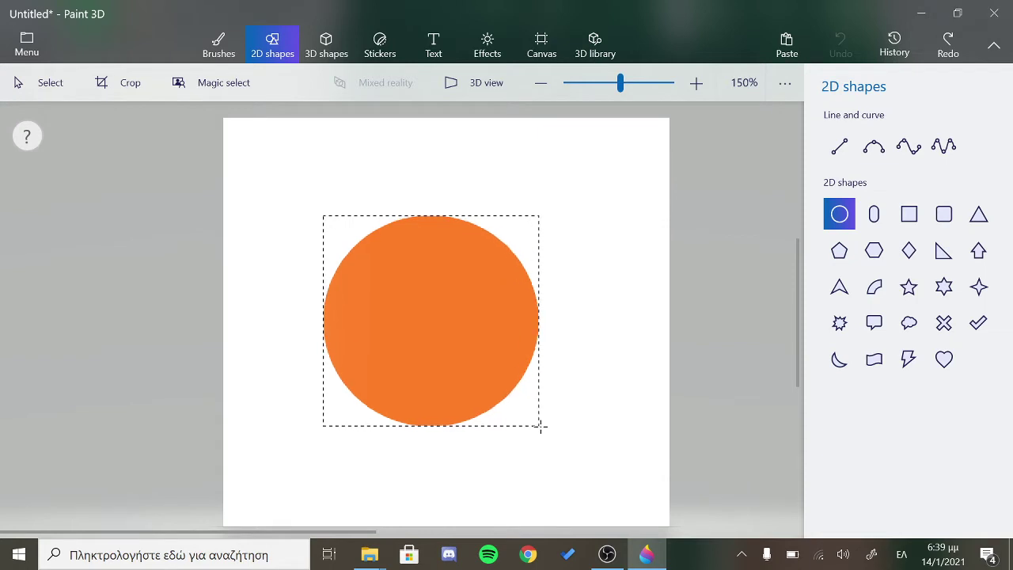
drag(463, 320, 495, 339)
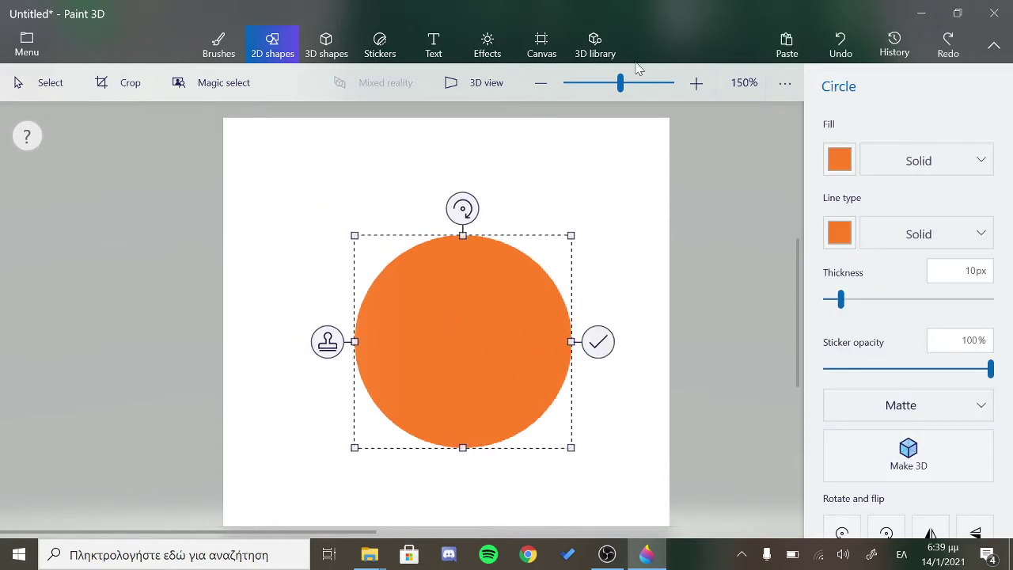
click(839, 232)
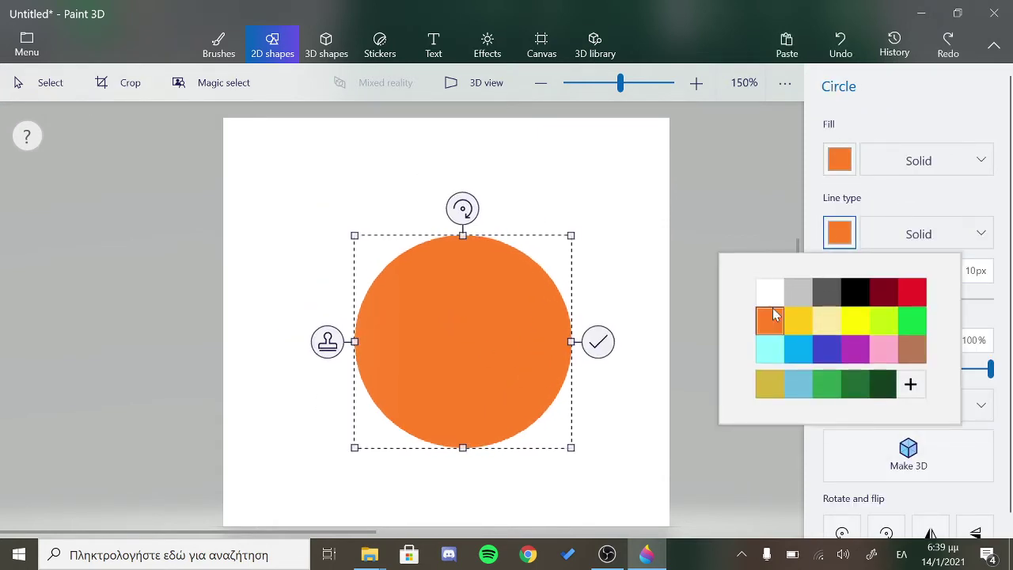
click(855, 292)
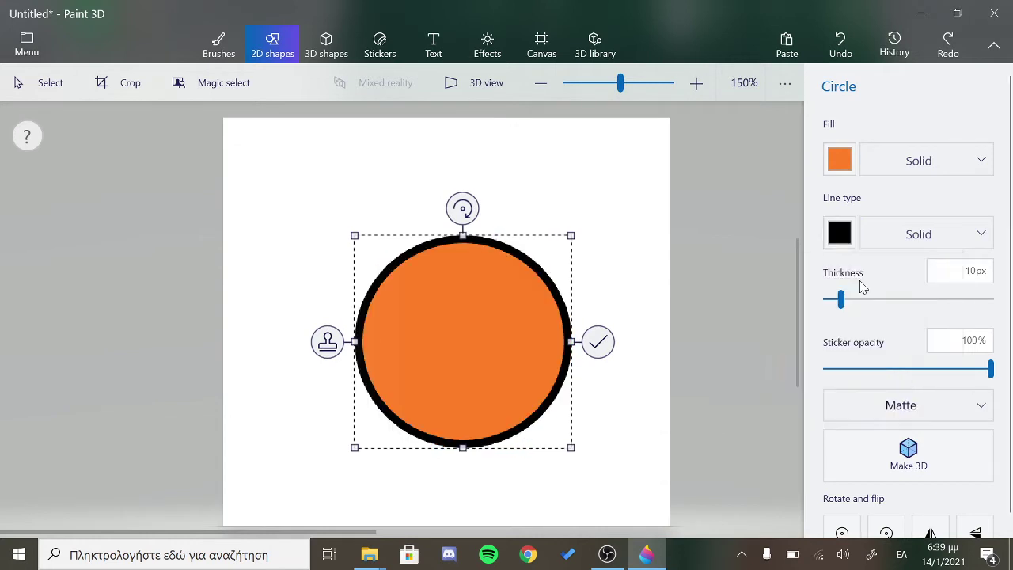
click(839, 232)
click(763, 317)
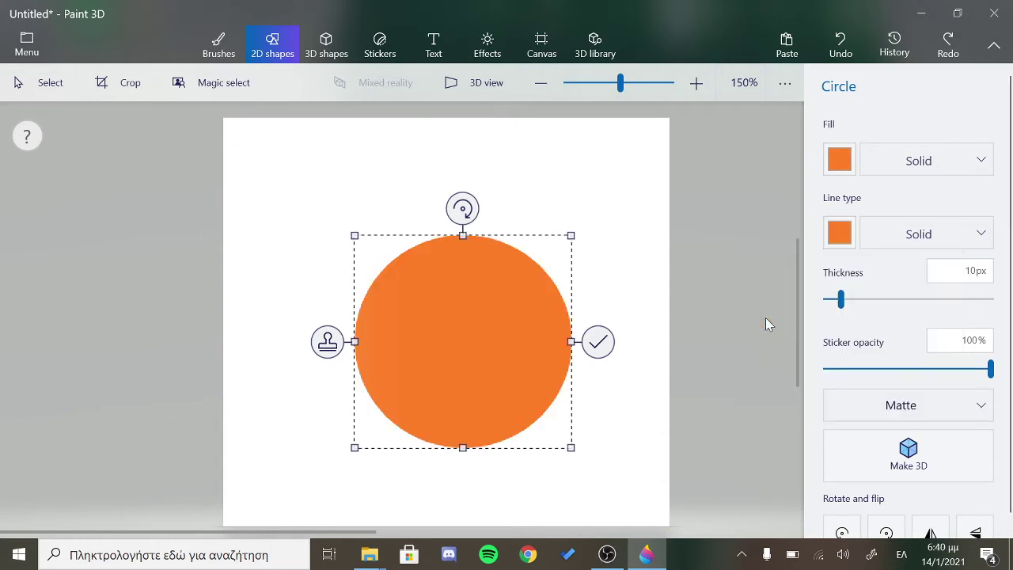
click(840, 232)
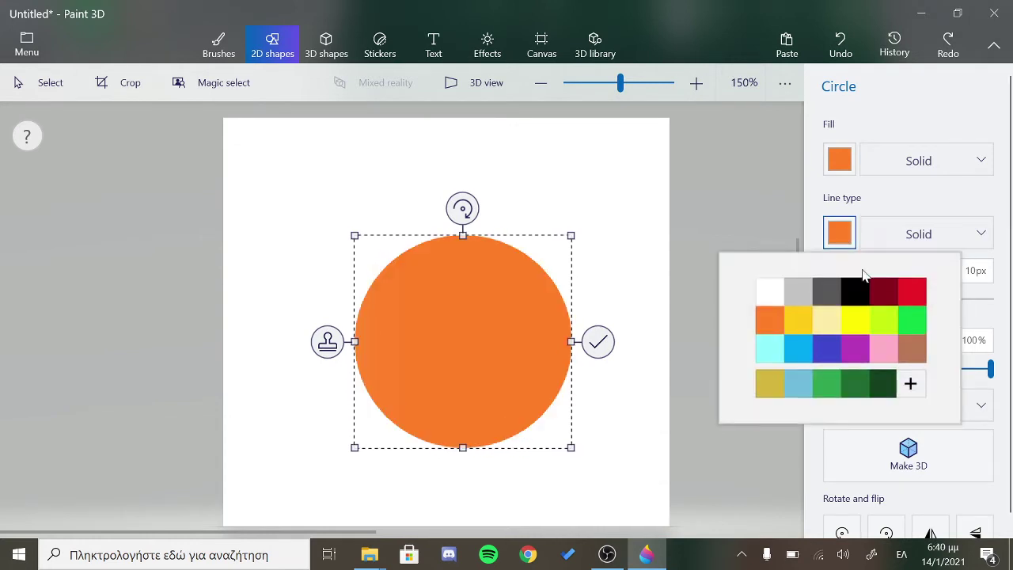
click(914, 348)
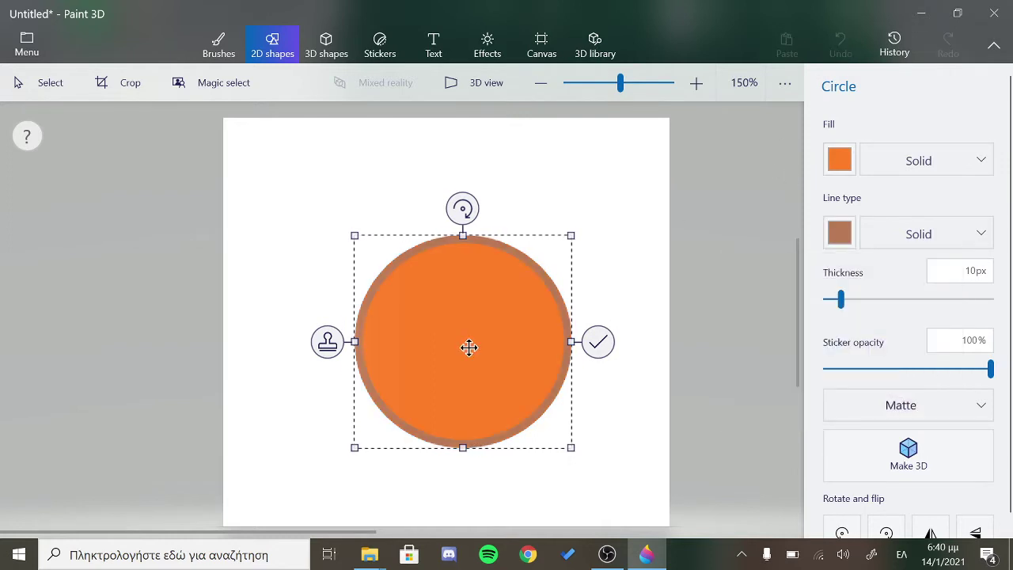
drag(468, 346, 447, 330)
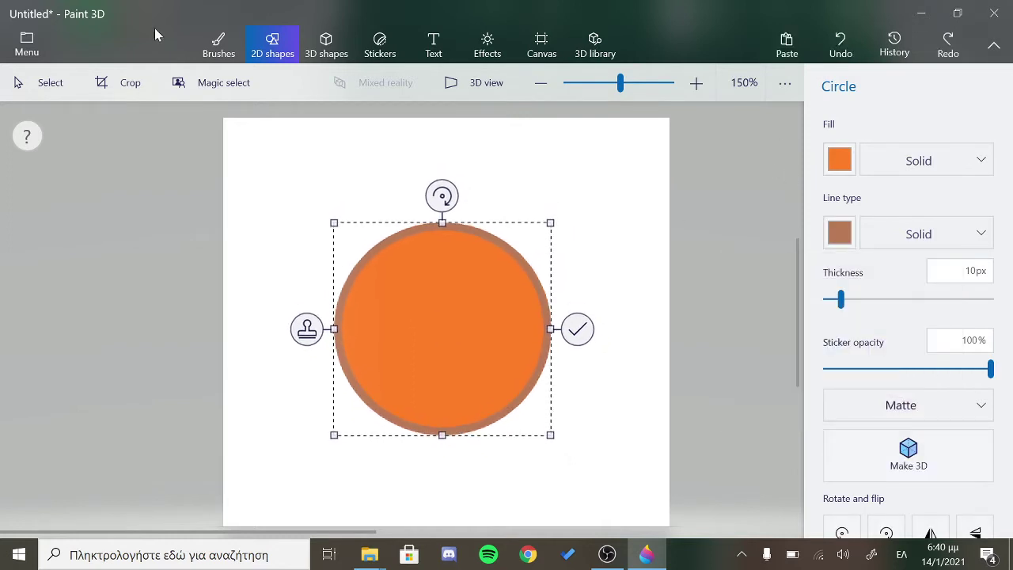
Draw a curve across the circle with a darker-orange 12px marker
click(223, 51)
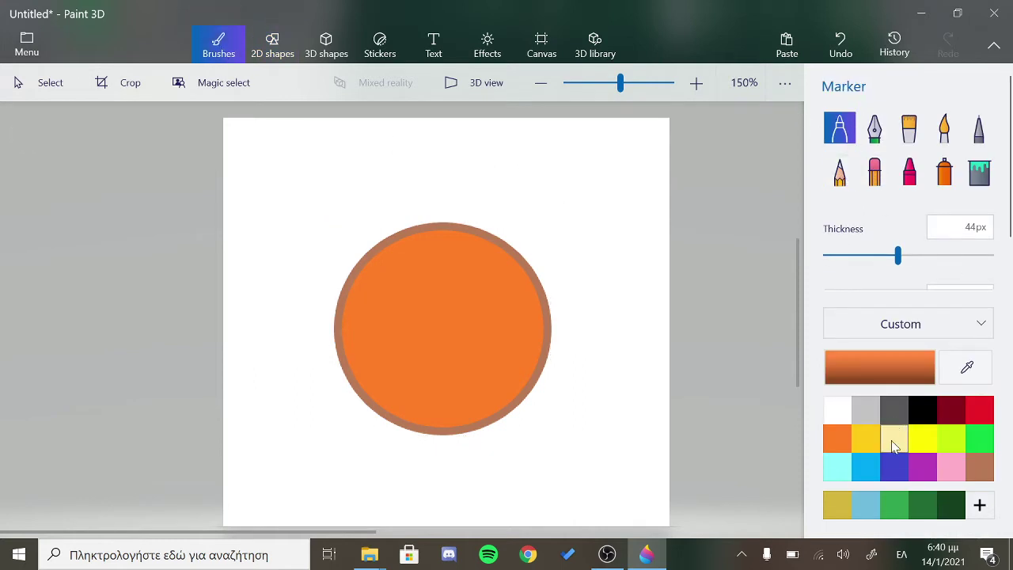
click(893, 368)
drag(537, 166, 534, 168)
click(482, 444)
drag(898, 254, 845, 255)
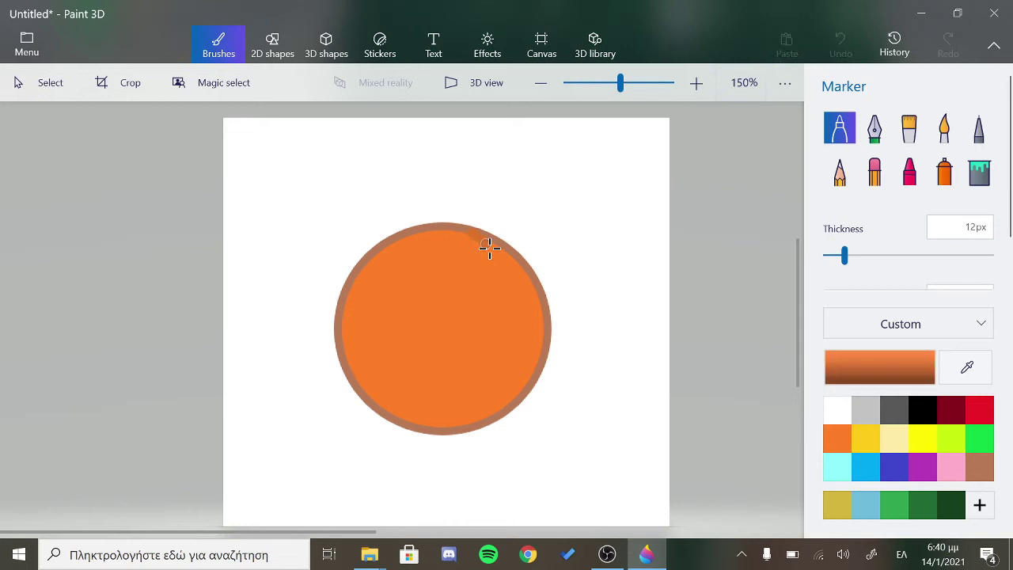
mouse_move(500, 264)
mouse_down()
mouse_move(497, 332)
mouse_move(448, 369)
mouse_move(382, 381)
mouse_move(343, 373)
mouse_up()
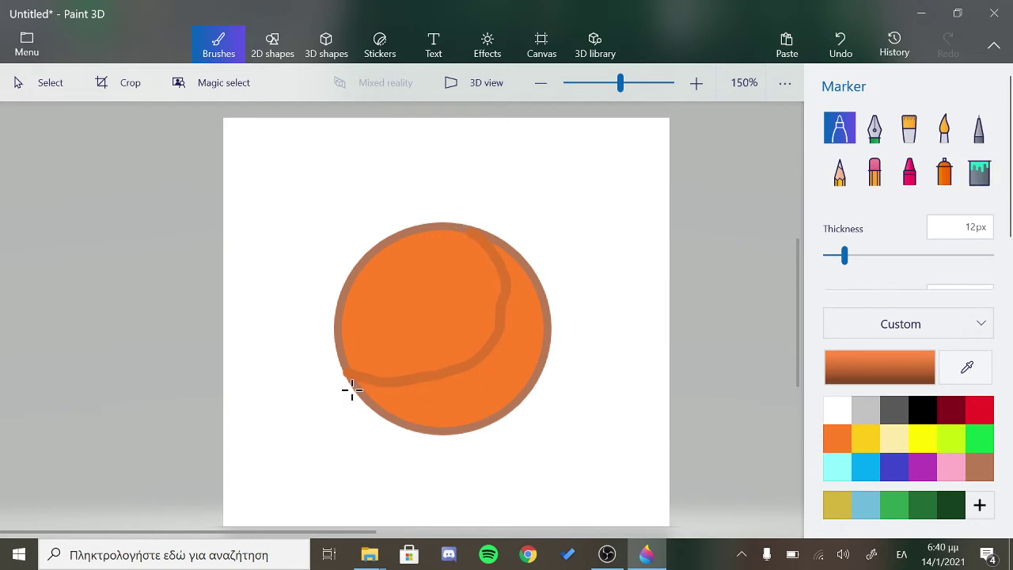
Fill the circle's lower-right area with the darker orange
click(980, 171)
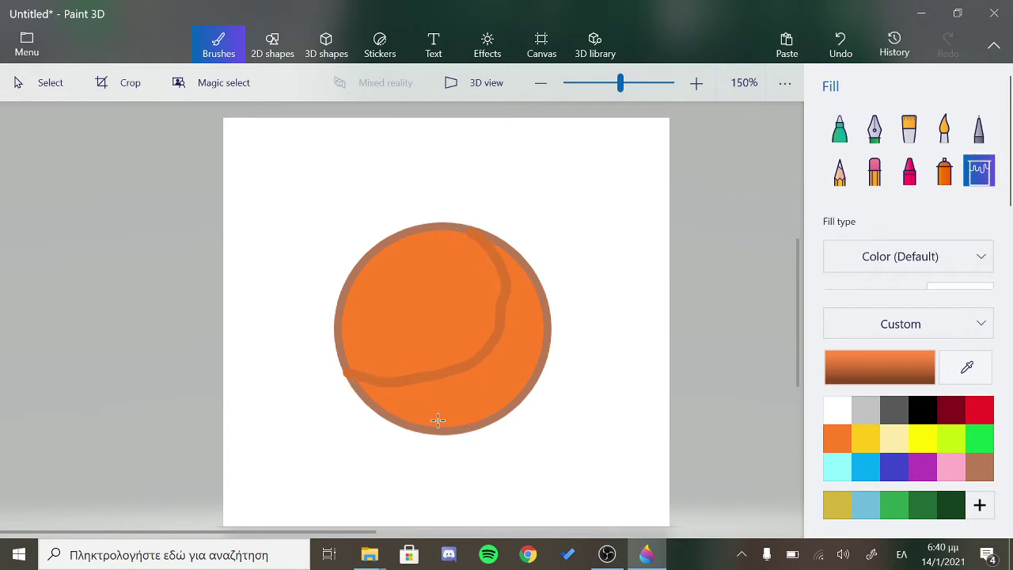
click(439, 407)
click(895, 43)
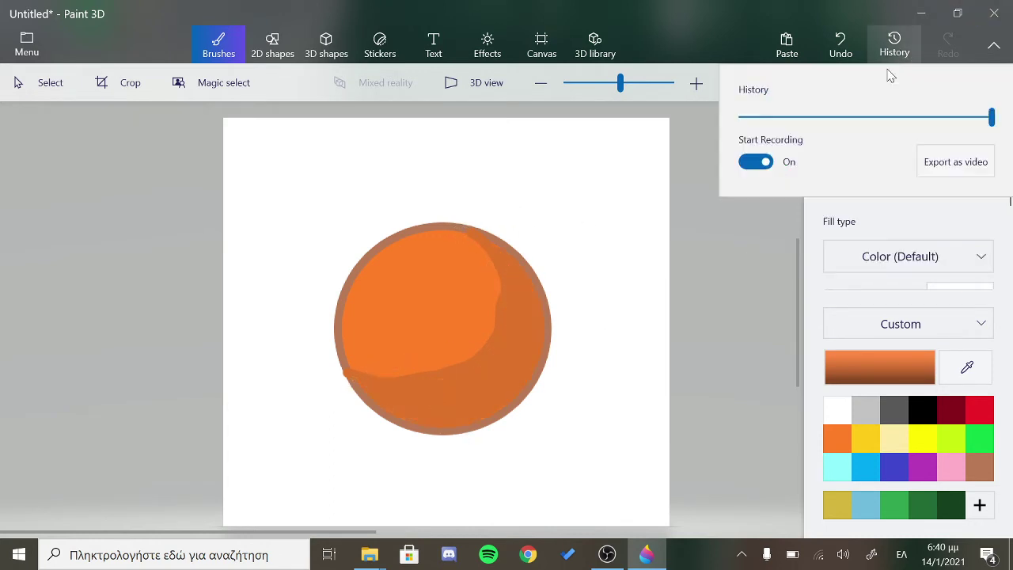
click(827, 207)
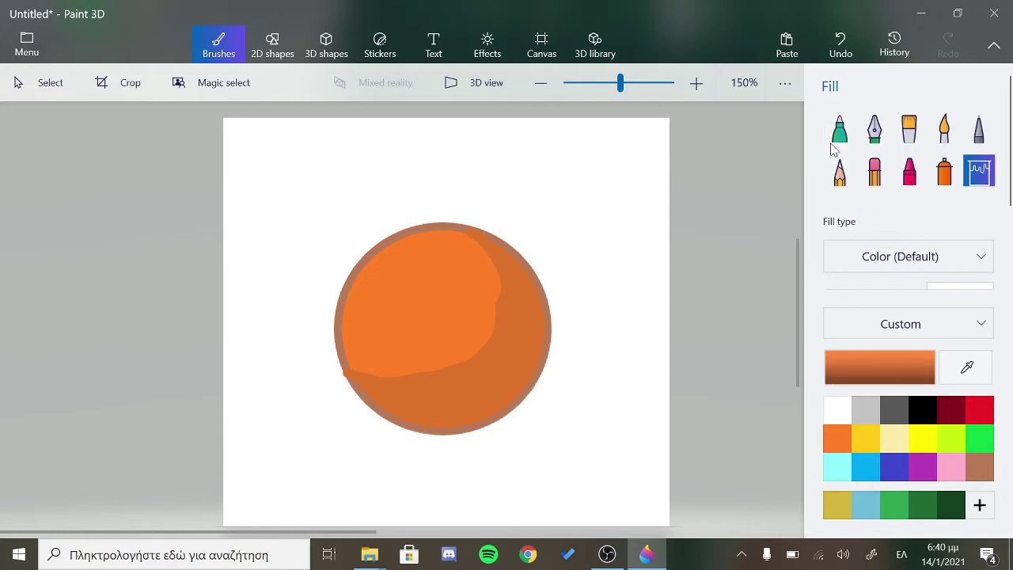
Soften the dividing curve with ~39px Watercolor strokes along its right and lower-left parts
click(950, 130)
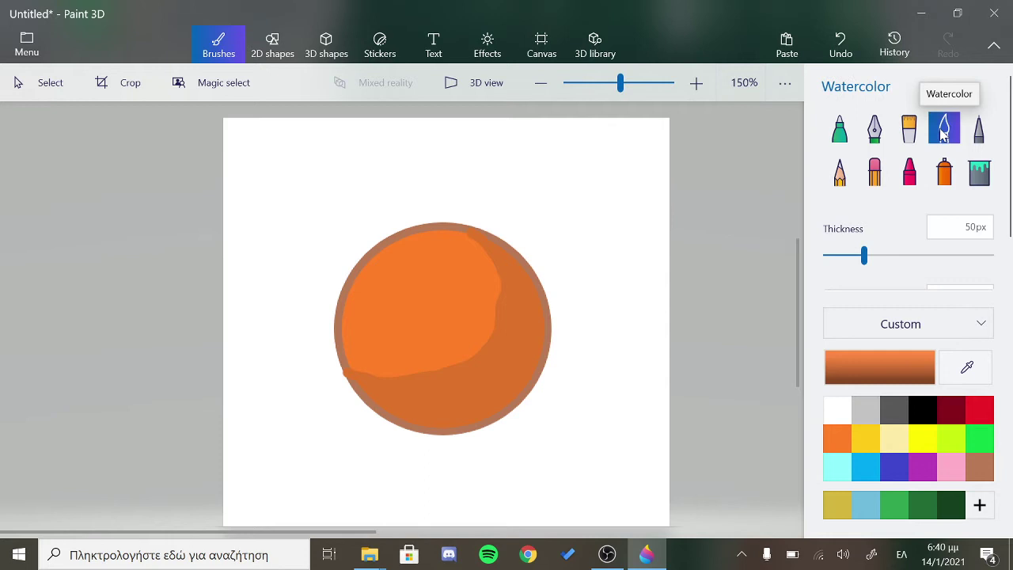
drag(863, 254, 855, 256)
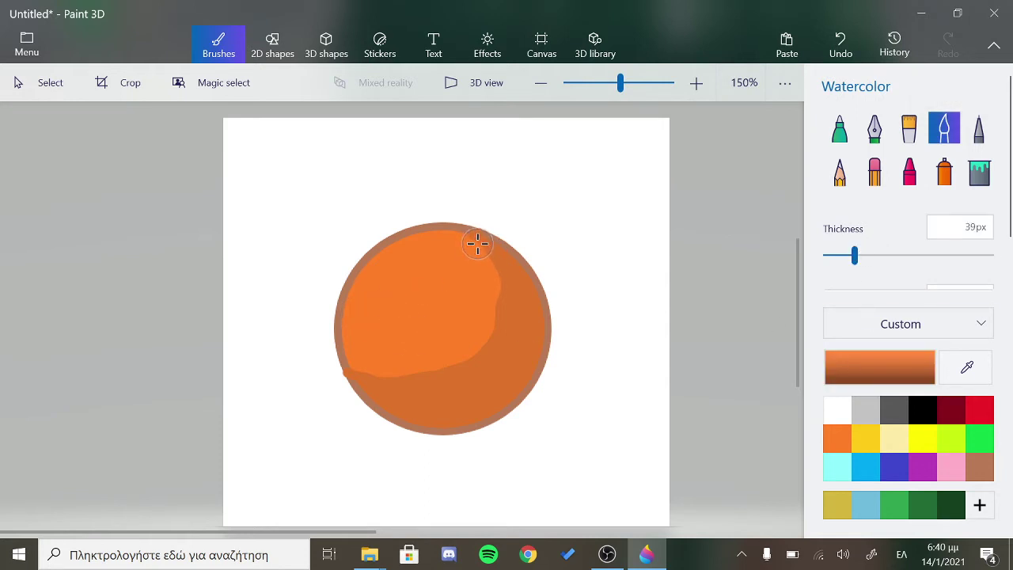
mouse_move(478, 243)
mouse_down()
mouse_move(498, 290)
mouse_move(491, 341)
mouse_move(473, 360)
mouse_up()
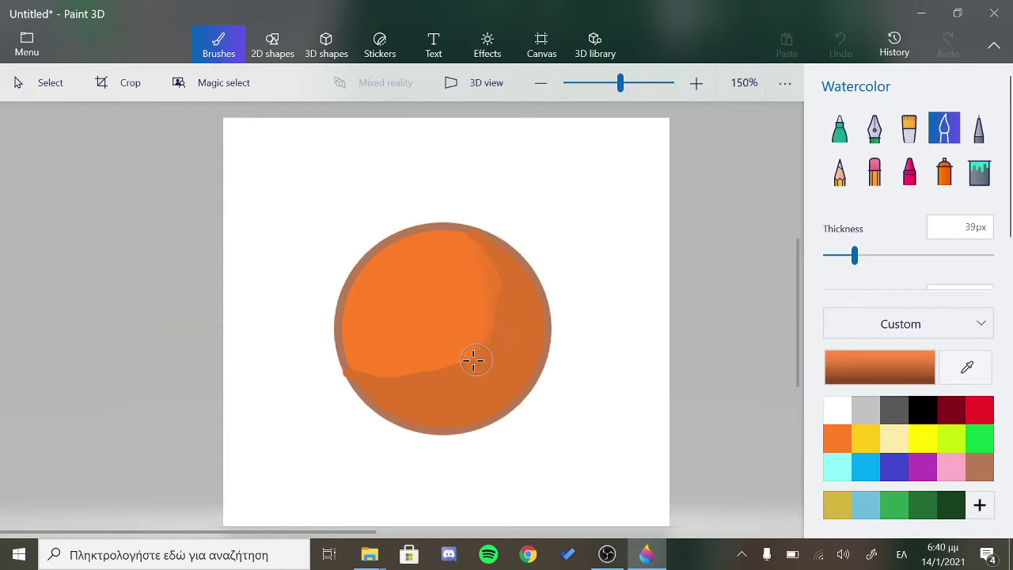
mouse_move(395, 376)
mouse_down()
mouse_move(355, 369)
mouse_move(418, 378)
mouse_move(475, 337)
mouse_move(491, 263)
mouse_move(428, 389)
mouse_up()
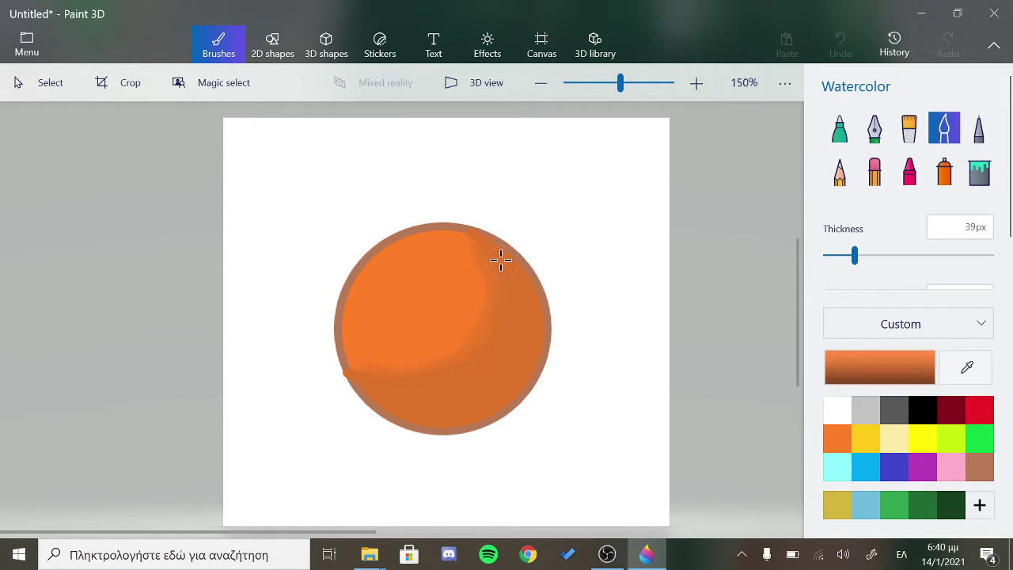
drag(500, 259, 502, 265)
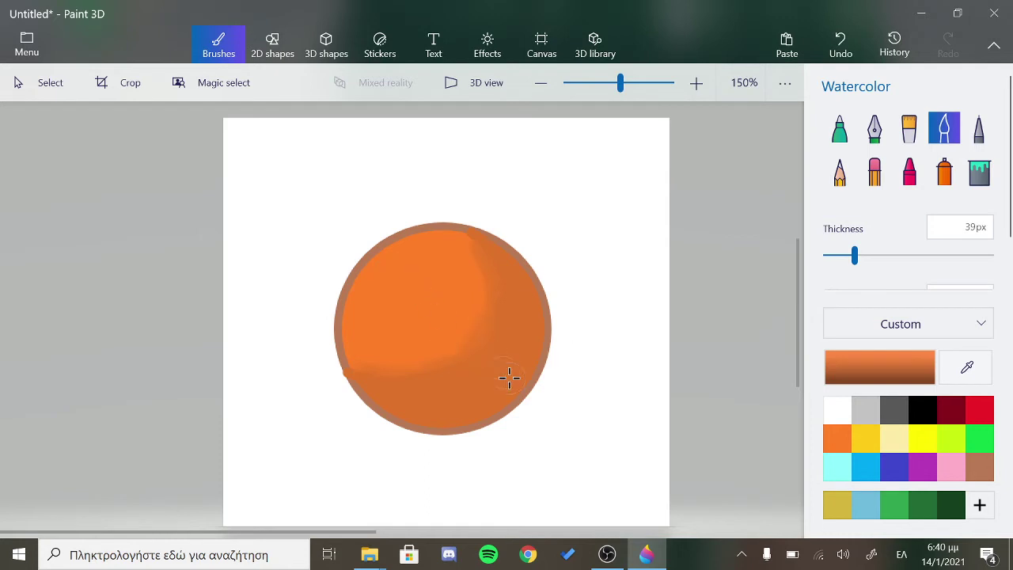
click(972, 368)
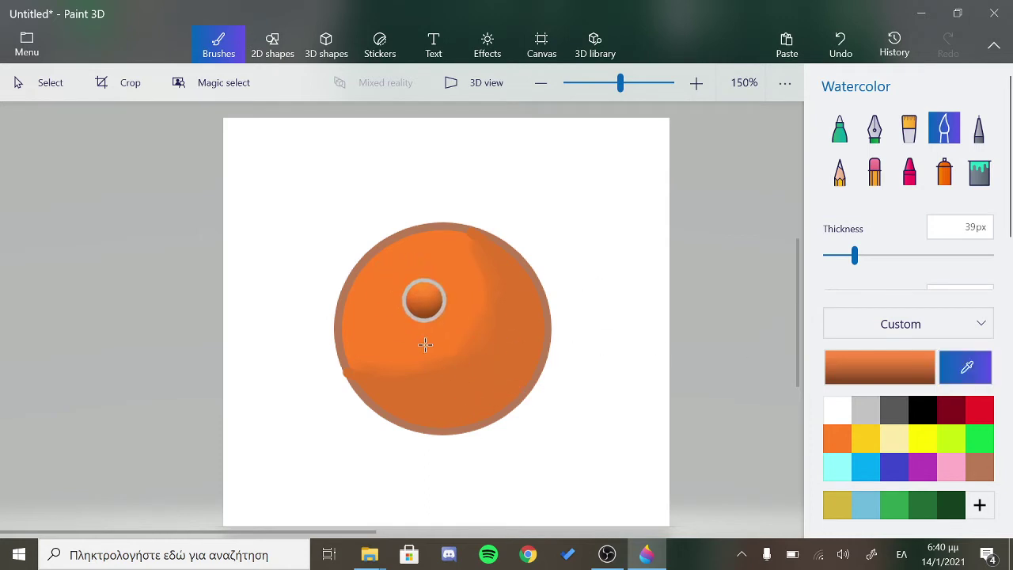
Eyedrop the circle's orange and blend watercolour over its right side
scroll(464, 324, up, 1)
scroll(465, 324, up, 3)
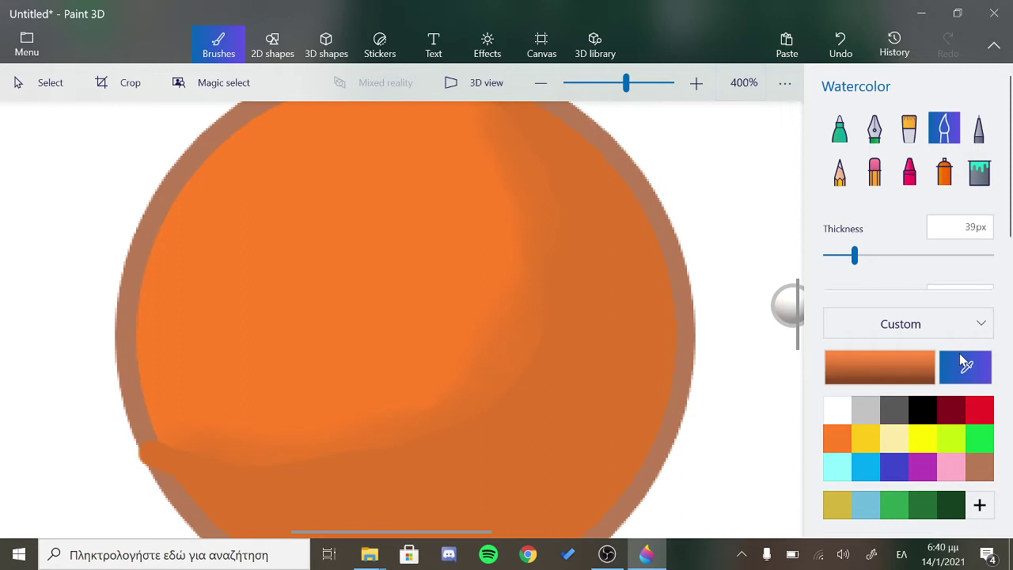
click(484, 336)
scroll(485, 338, down, 1)
scroll(484, 338, down, 1)
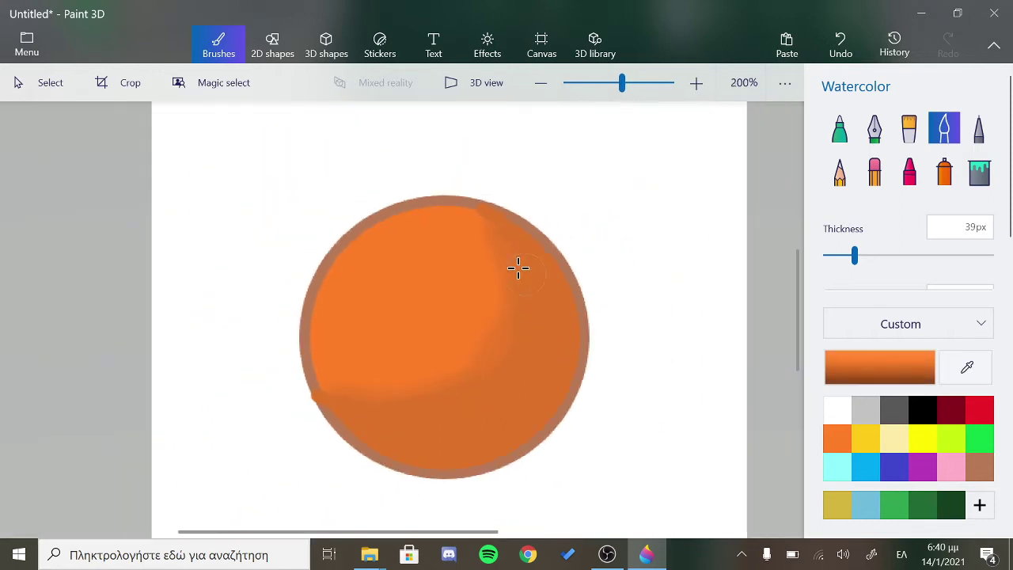
mouse_move(519, 268)
mouse_down()
mouse_move(515, 333)
mouse_move(515, 243)
mouse_move(487, 226)
mouse_up()
Blend watercolour across the circle's lower part, right edge and top edge
mouse_move(504, 334)
mouse_down()
mouse_move(484, 214)
mouse_move(457, 385)
mouse_move(493, 356)
mouse_move(404, 404)
mouse_move(362, 407)
mouse_up()
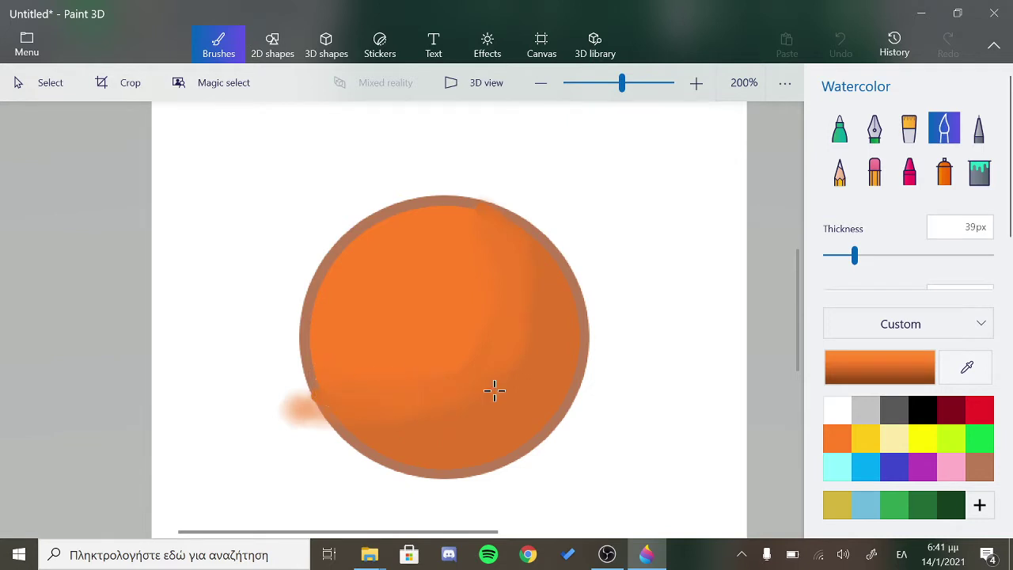
drag(494, 390, 351, 429)
mouse_move(498, 413)
mouse_down()
mouse_move(486, 407)
mouse_move(463, 427)
mouse_up()
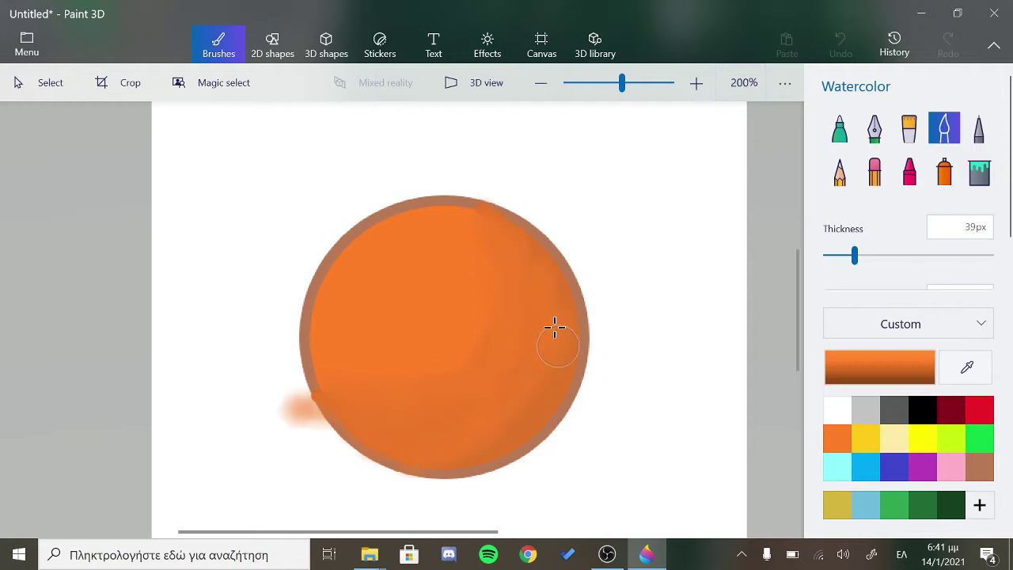
drag(554, 327, 551, 267)
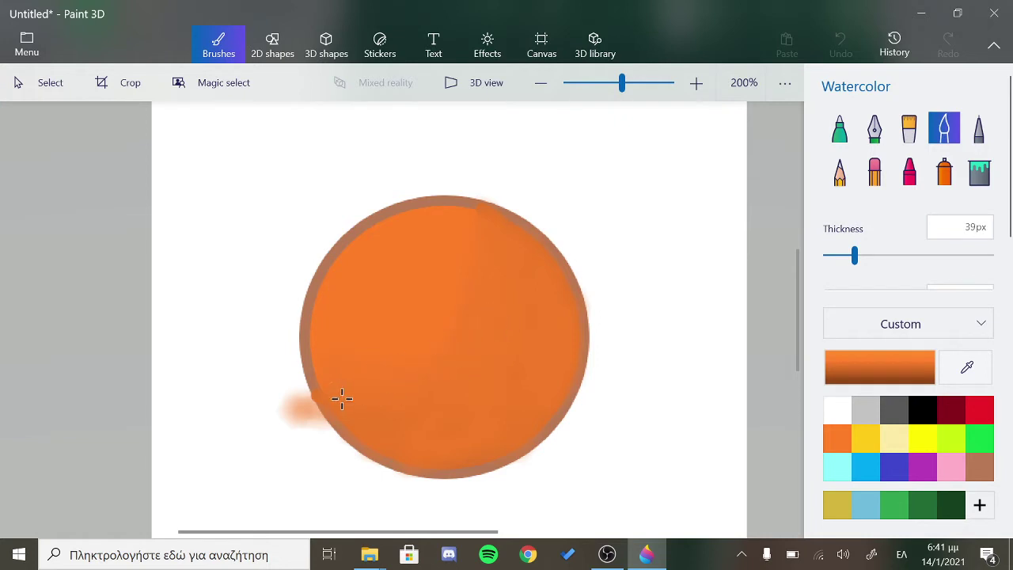
drag(342, 398, 455, 224)
Change the brush colour to a slightly brighter orange
click(910, 380)
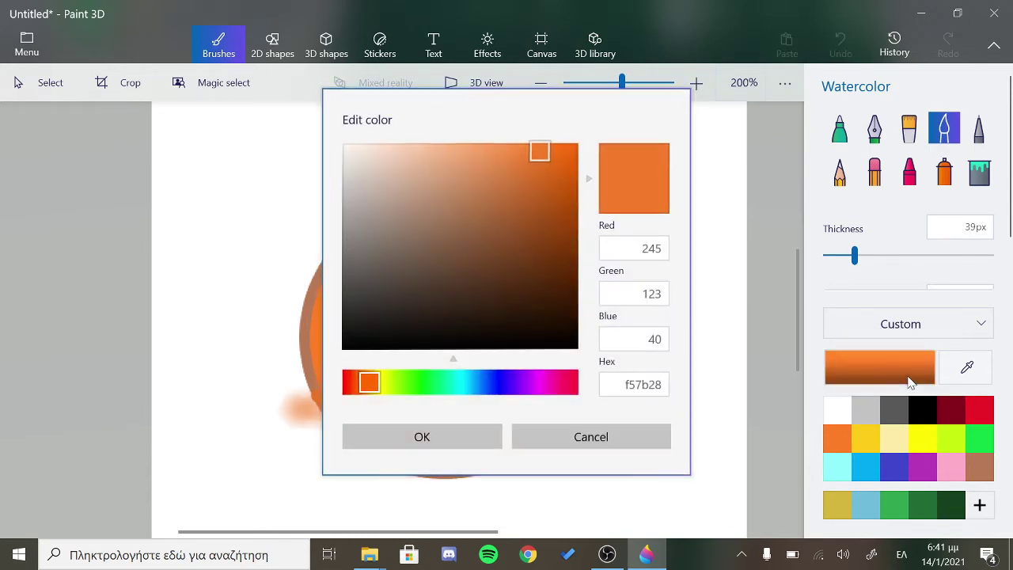
click(529, 438)
click(874, 360)
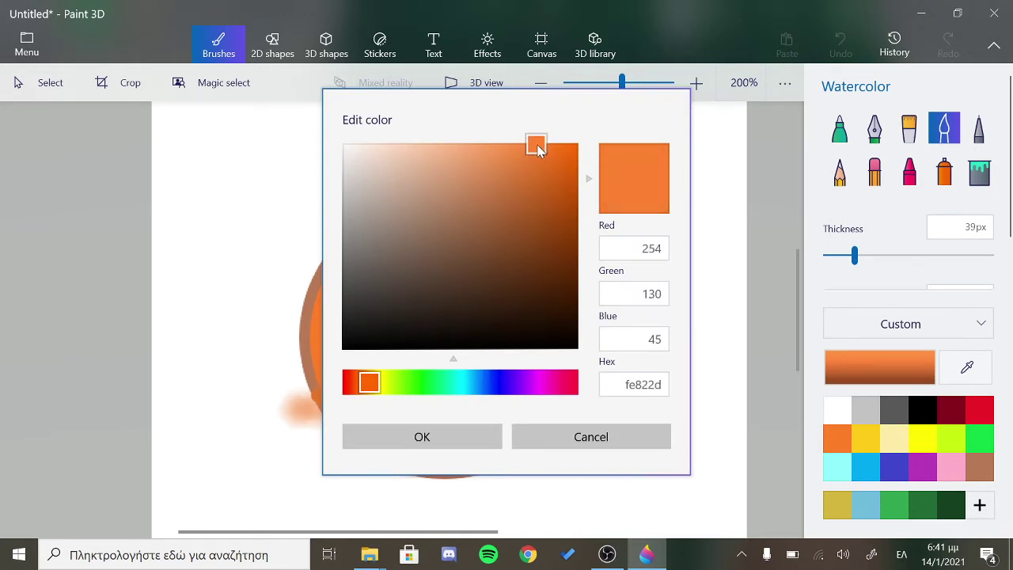
drag(538, 151, 536, 144)
click(436, 440)
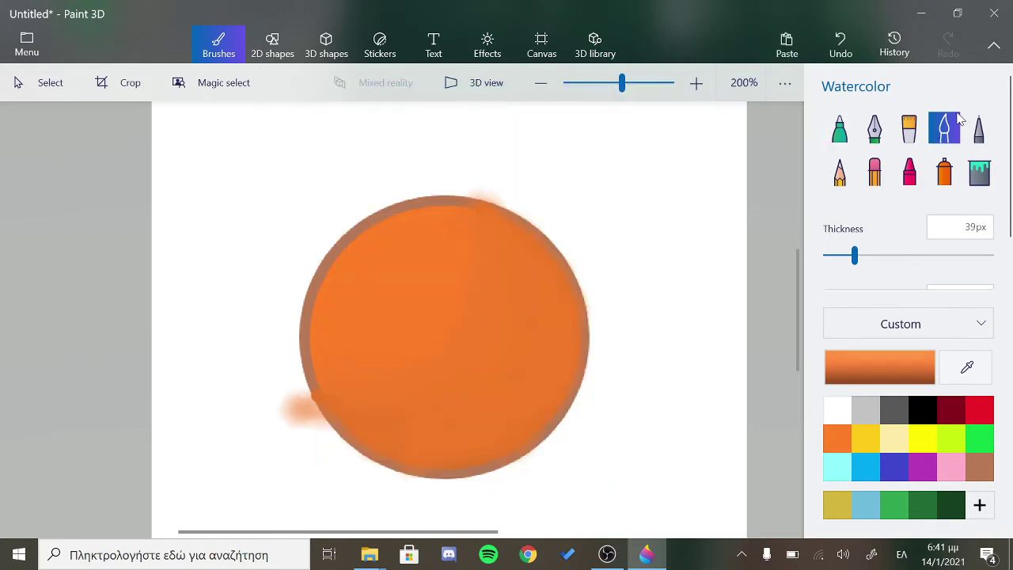
Paint watercolour shading on the left edge and lower-right rim, undoing one unwanted stroke
drag(396, 246, 423, 234)
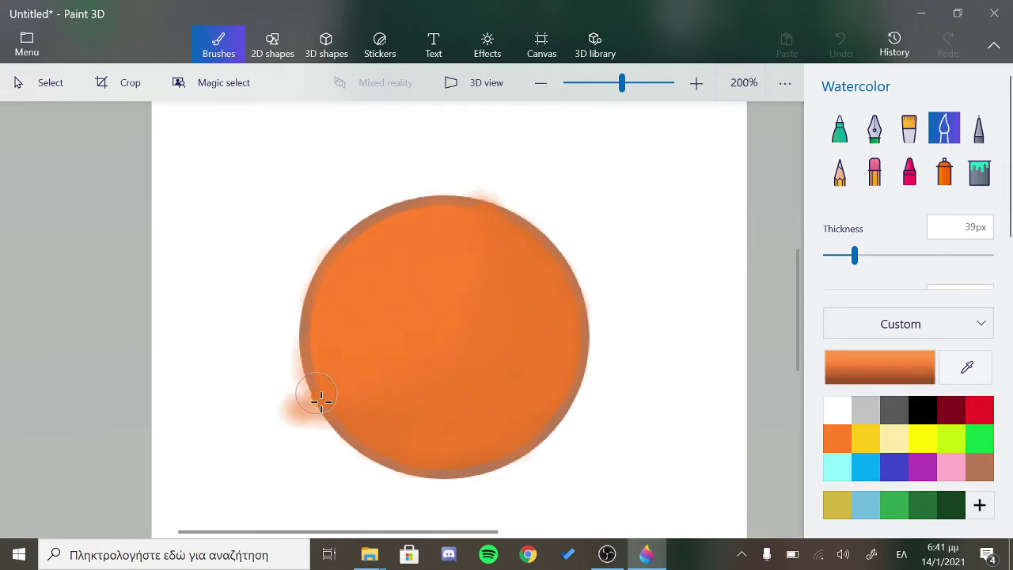
drag(315, 346, 317, 399)
click(967, 367)
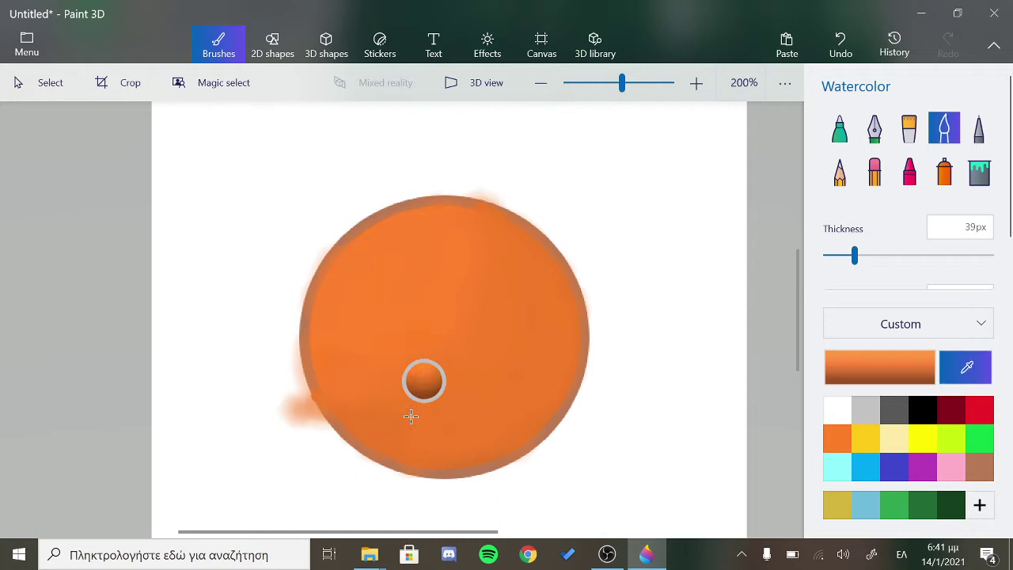
click(392, 388)
key(ctrl+z)
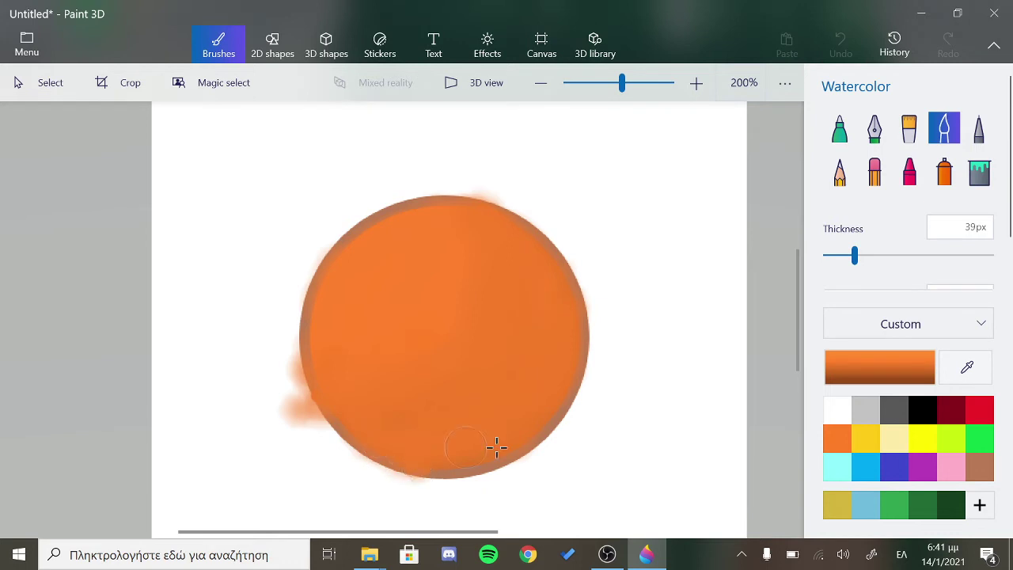
drag(526, 458, 582, 399)
Eyedrop the top-edge orange and soften the circle's top-left edge with watercolour
click(839, 127)
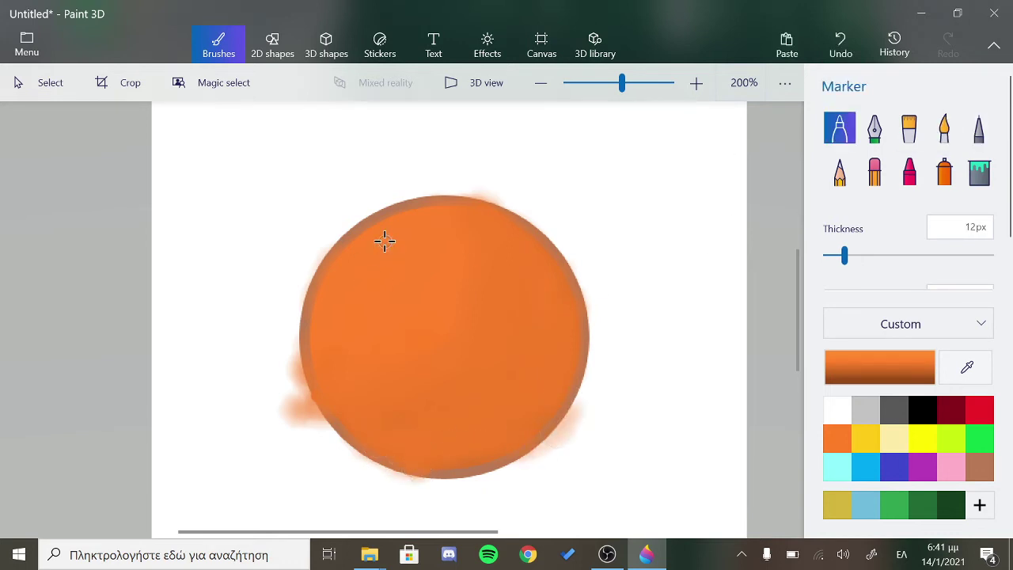
click(965, 367)
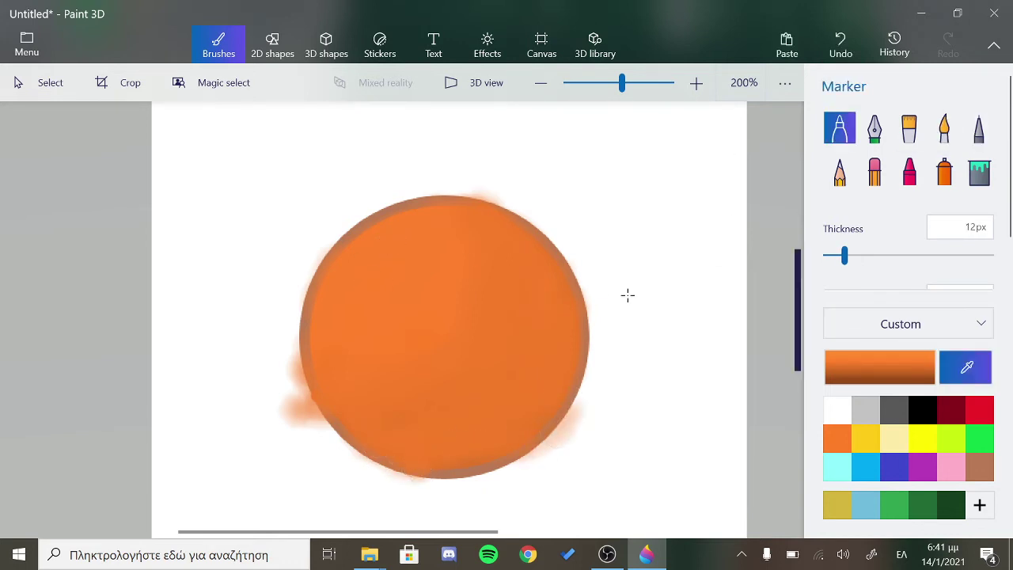
click(387, 234)
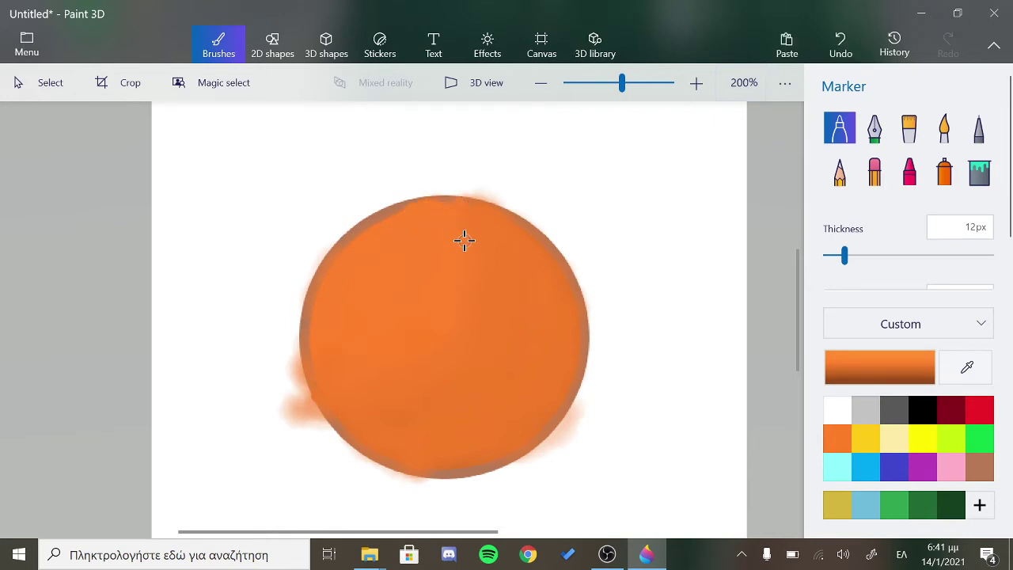
click(944, 127)
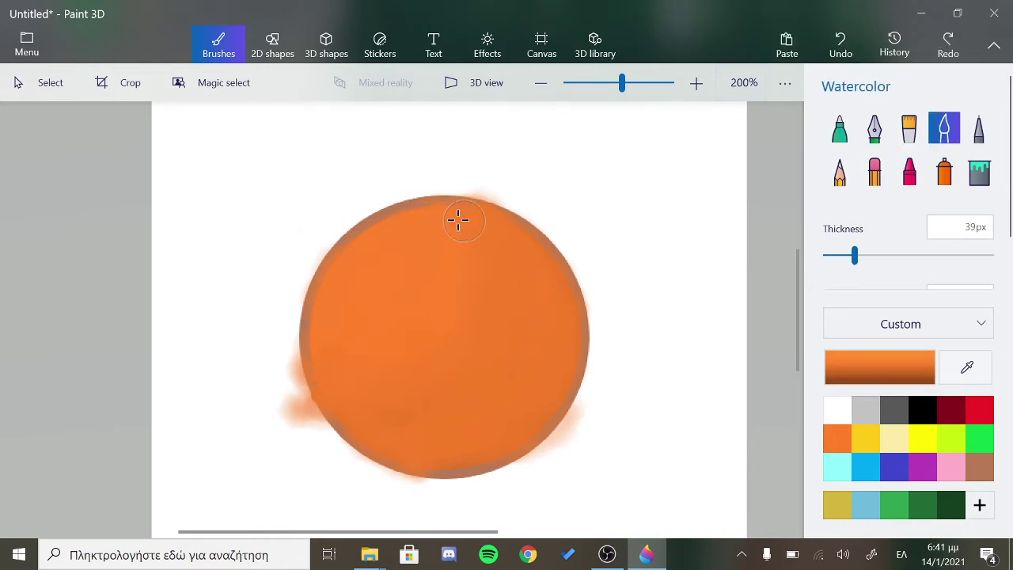
mouse_move(457, 219)
mouse_down()
mouse_move(425, 210)
mouse_move(335, 330)
mouse_up()
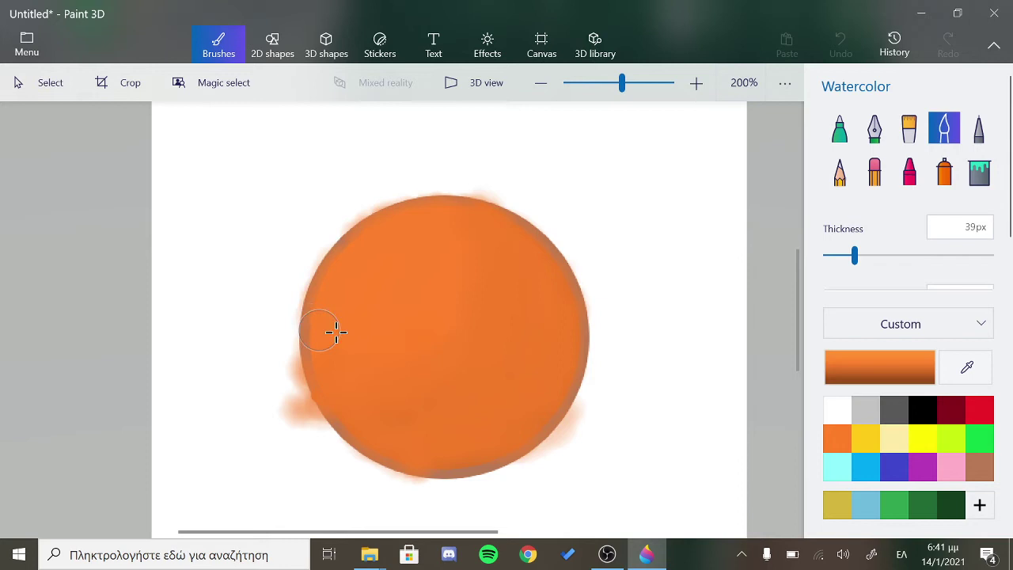
Lighten the orange and brush it over the circle's top edge and top-left
click(887, 377)
drag(546, 141, 523, 141)
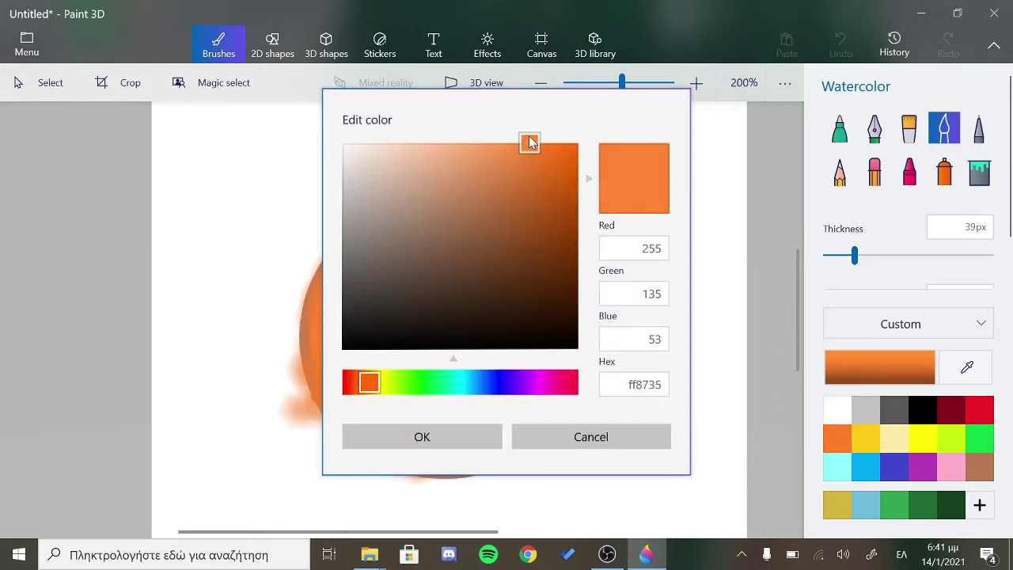
click(446, 447)
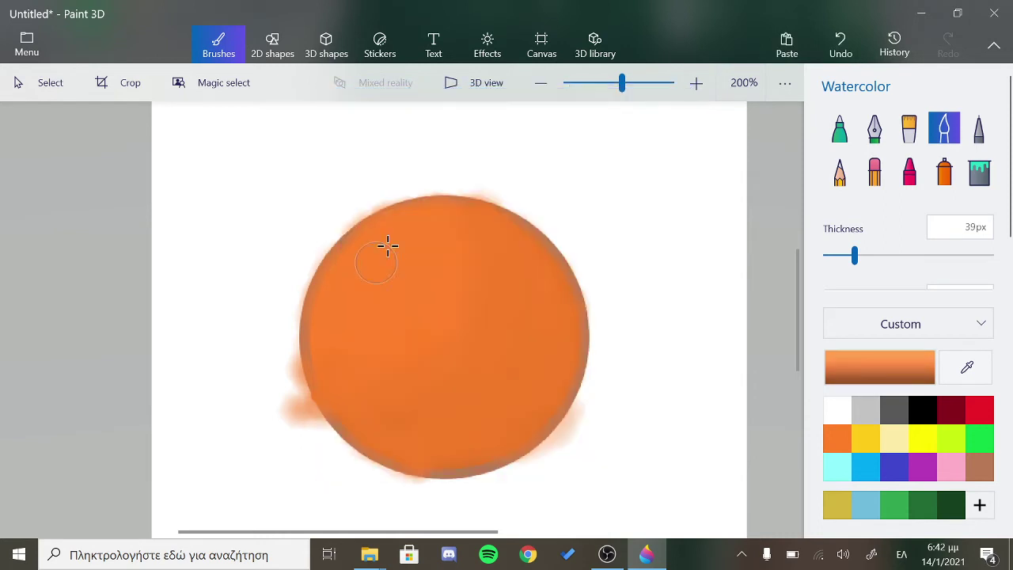
drag(421, 192, 453, 190)
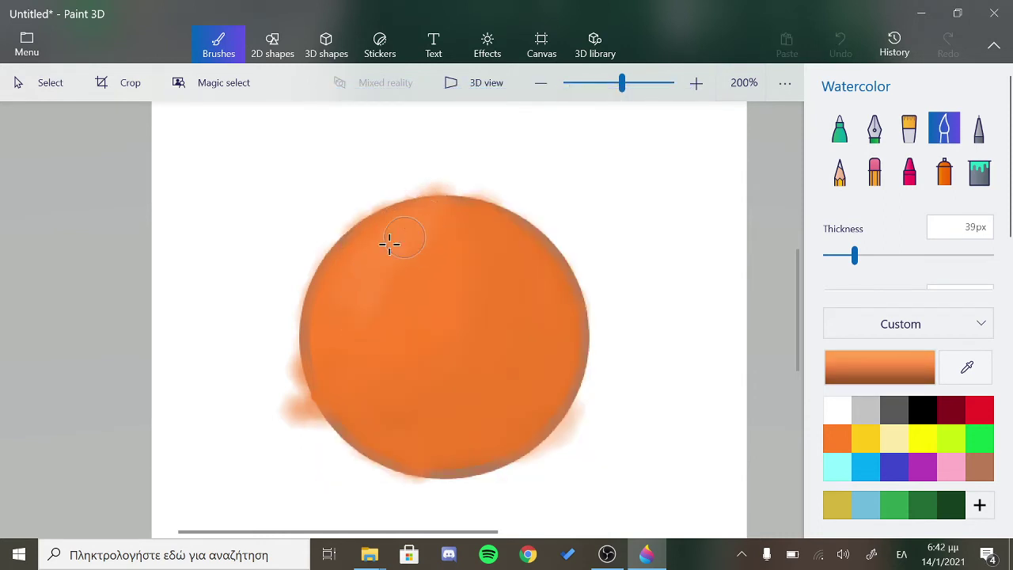
drag(389, 244, 386, 240)
scroll(466, 270, down, 2)
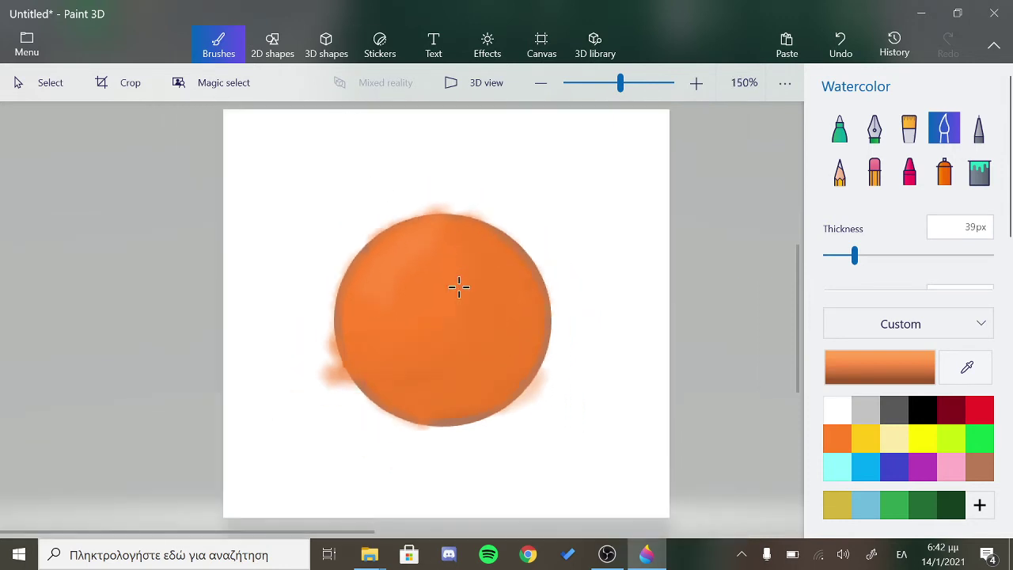
click(272, 41)
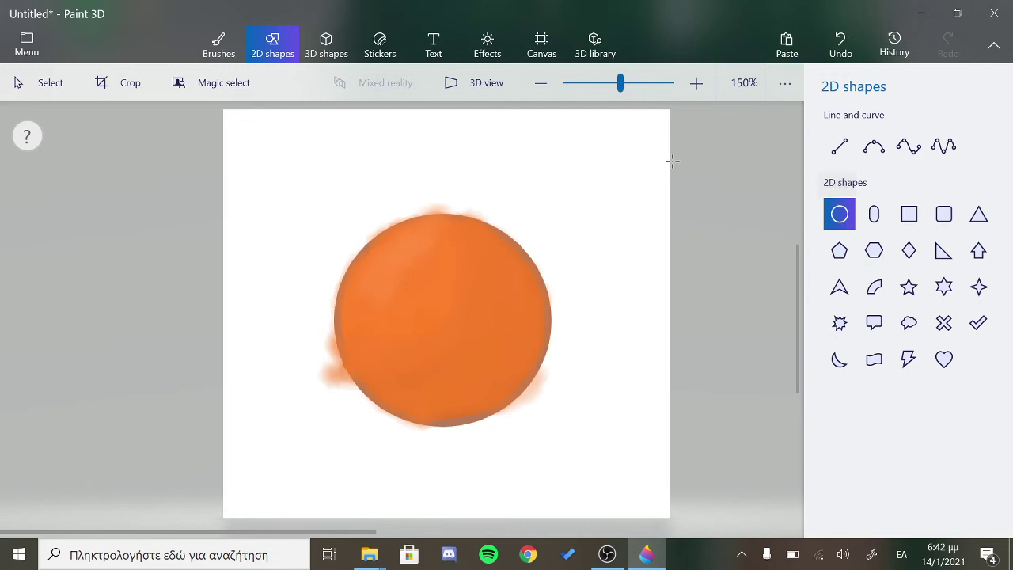
Draw a circle shape with no fill and a blue outline
drag(315, 197, 570, 432)
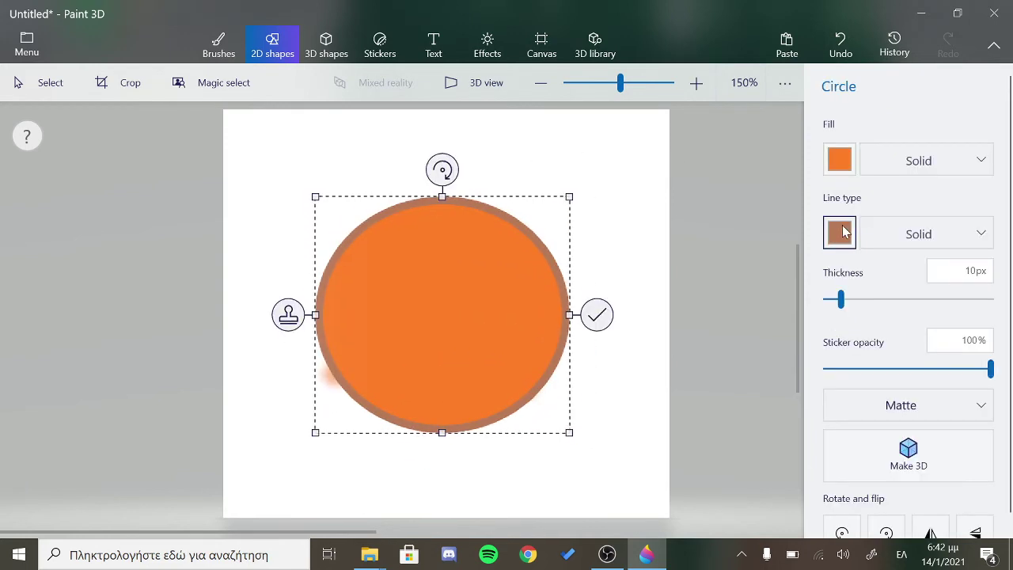
click(841, 160)
click(840, 160)
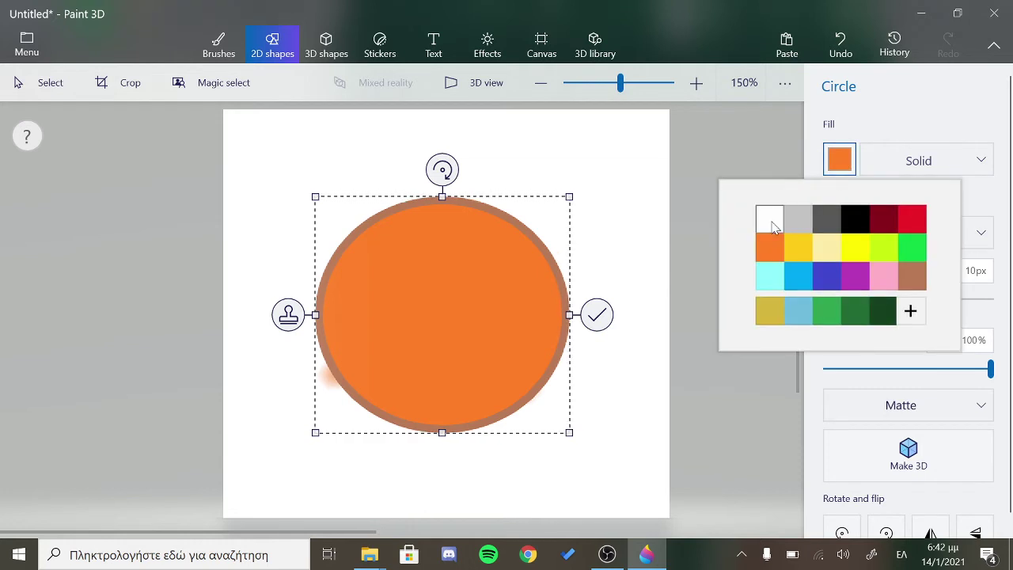
click(915, 148)
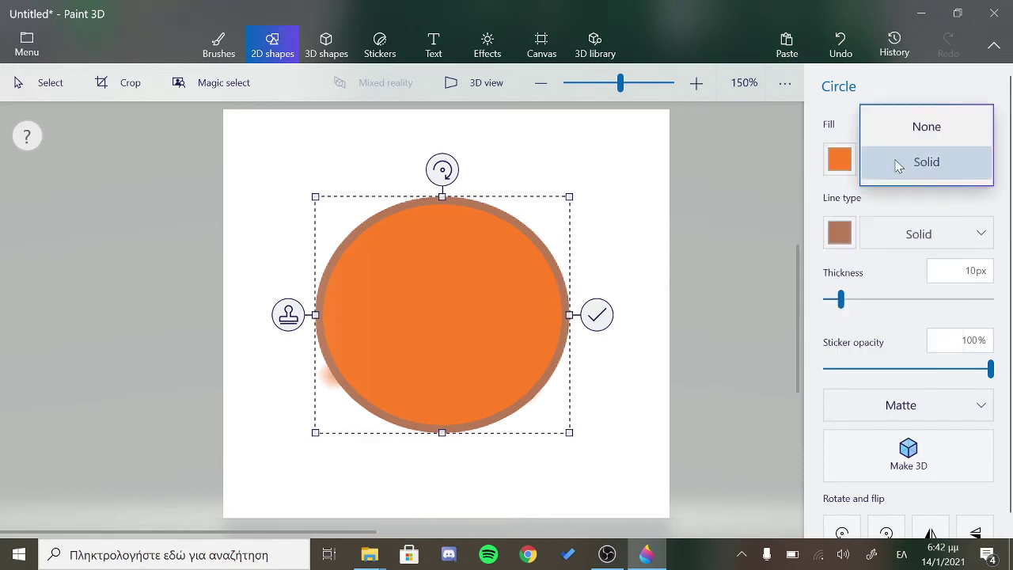
click(918, 127)
click(849, 230)
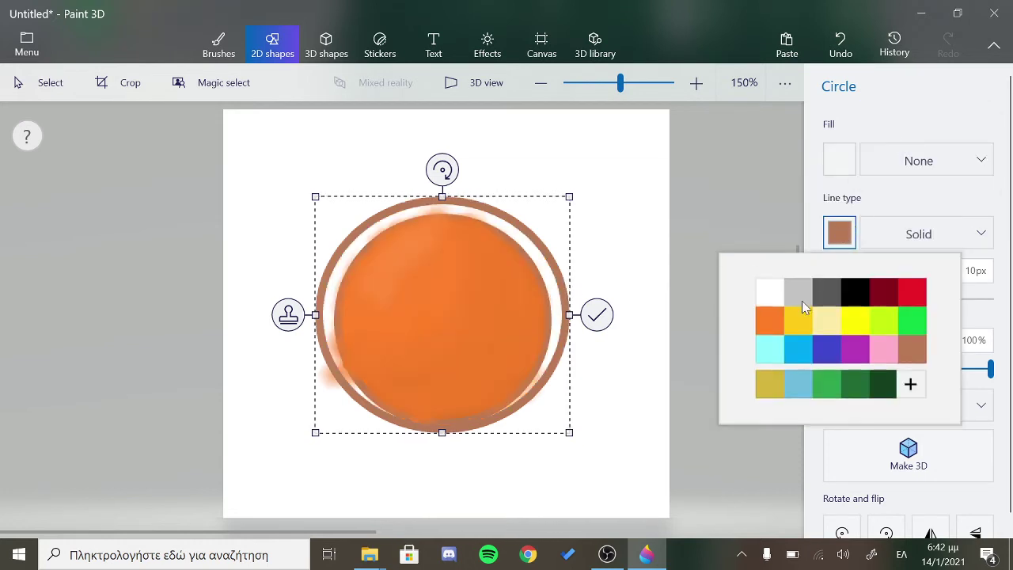
click(827, 349)
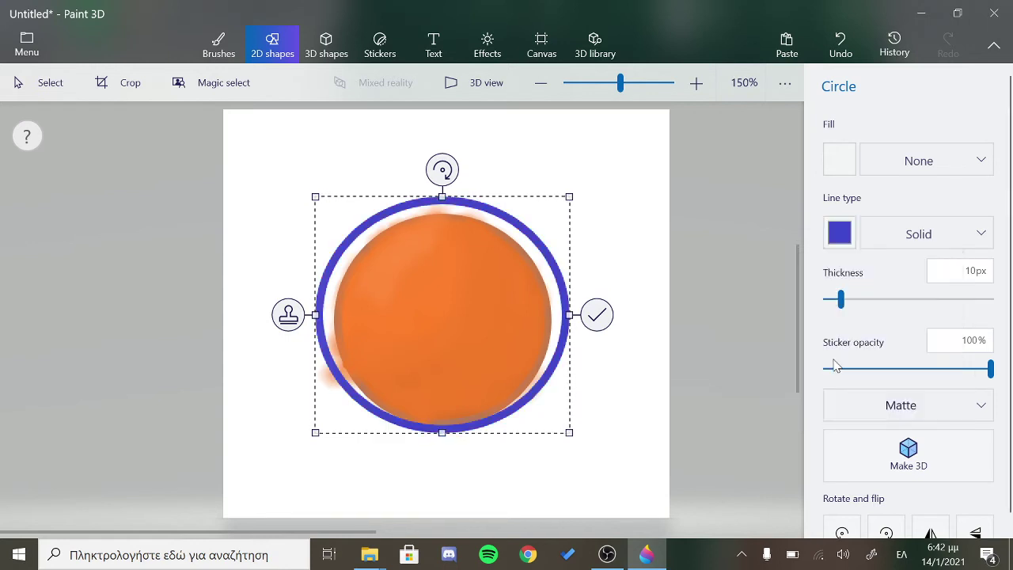
Resize and move the blue ring to match the orange circle's edge
drag(318, 208, 347, 219)
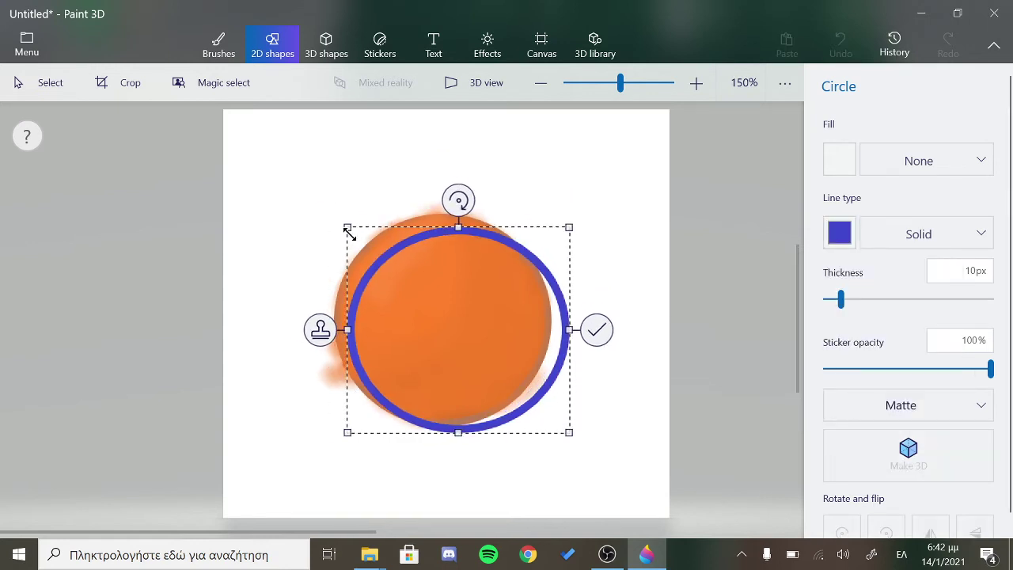
scroll(480, 301, up, 2)
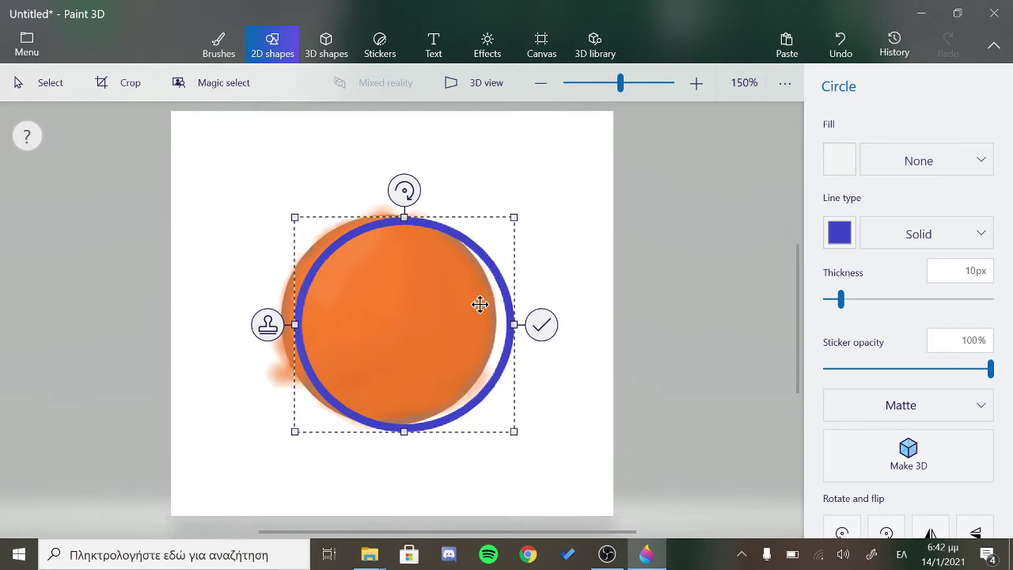
scroll(472, 325, up, 1)
drag(420, 345, 399, 339)
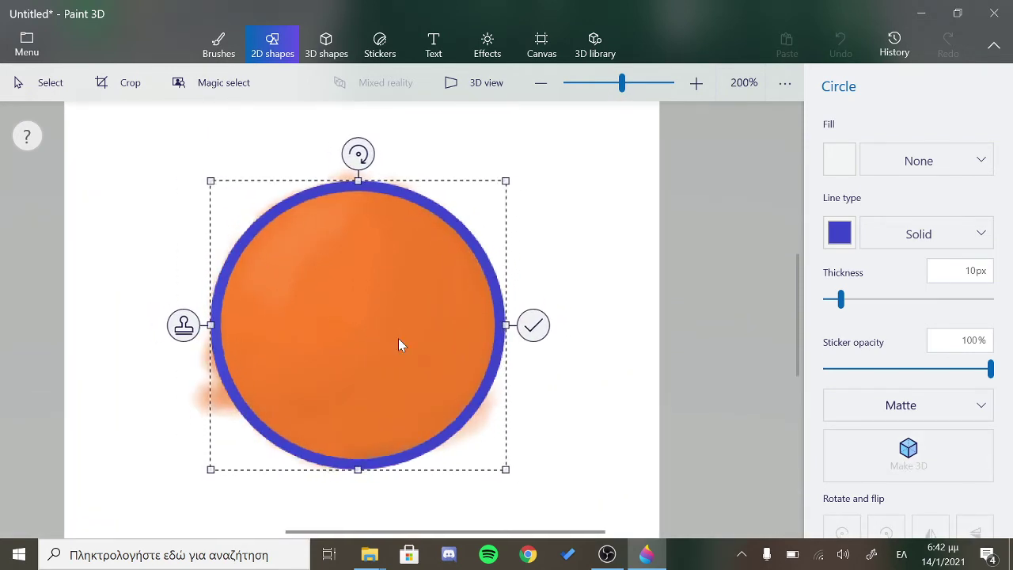
Commit the blue ring, then fill the lower-right and left orange halos with white
click(599, 217)
click(220, 48)
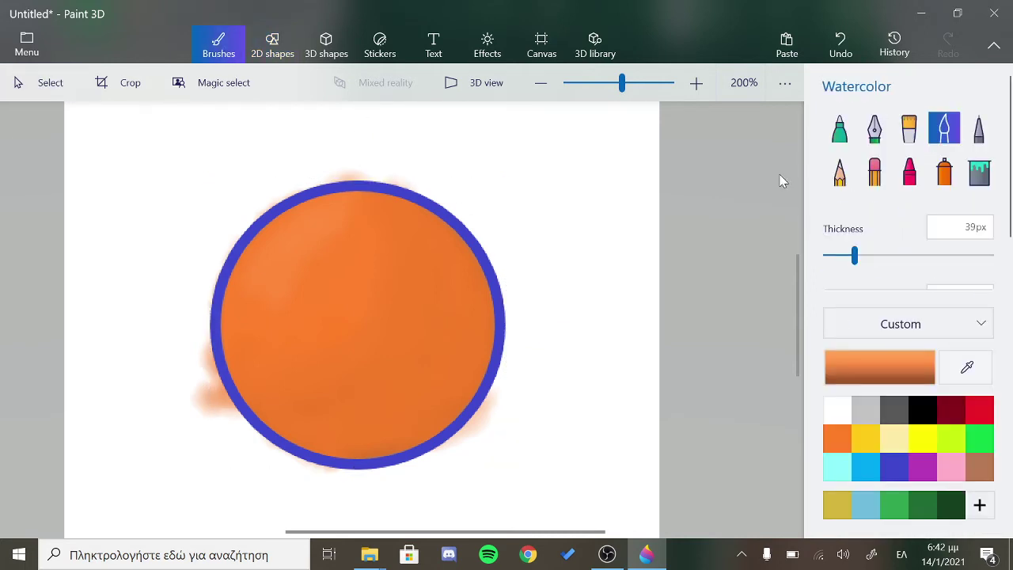
click(844, 407)
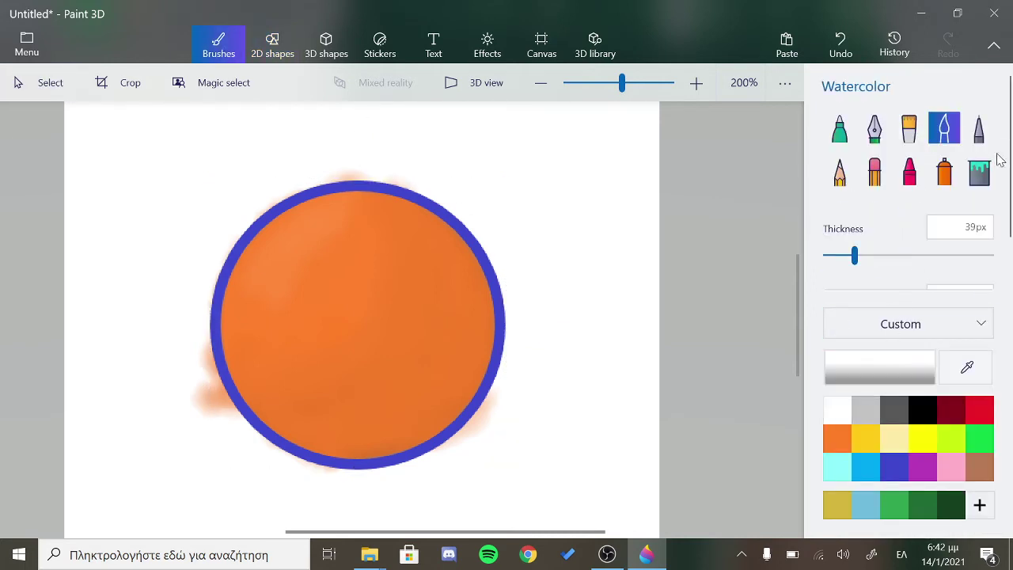
click(979, 172)
click(558, 378)
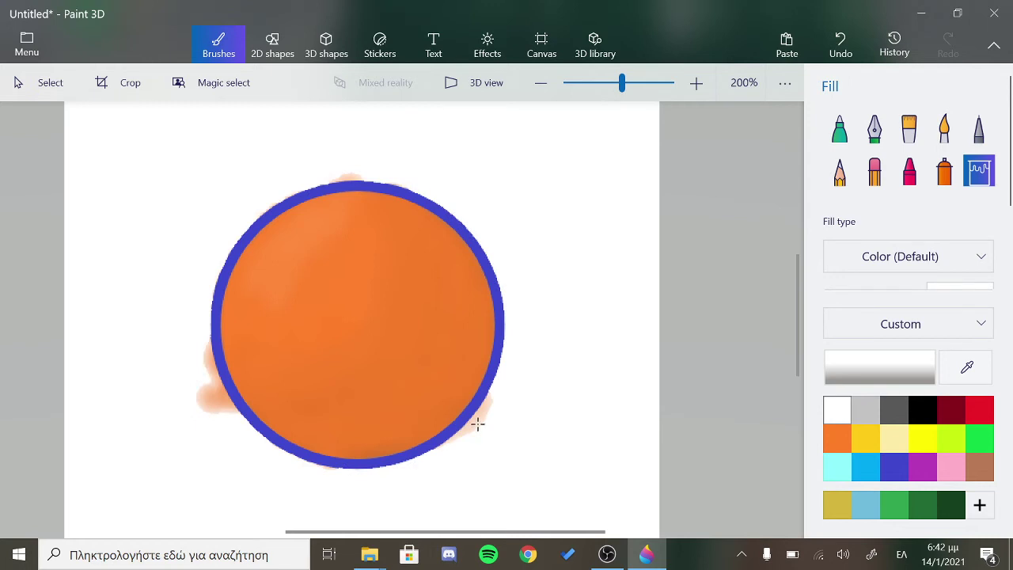
click(477, 425)
click(214, 392)
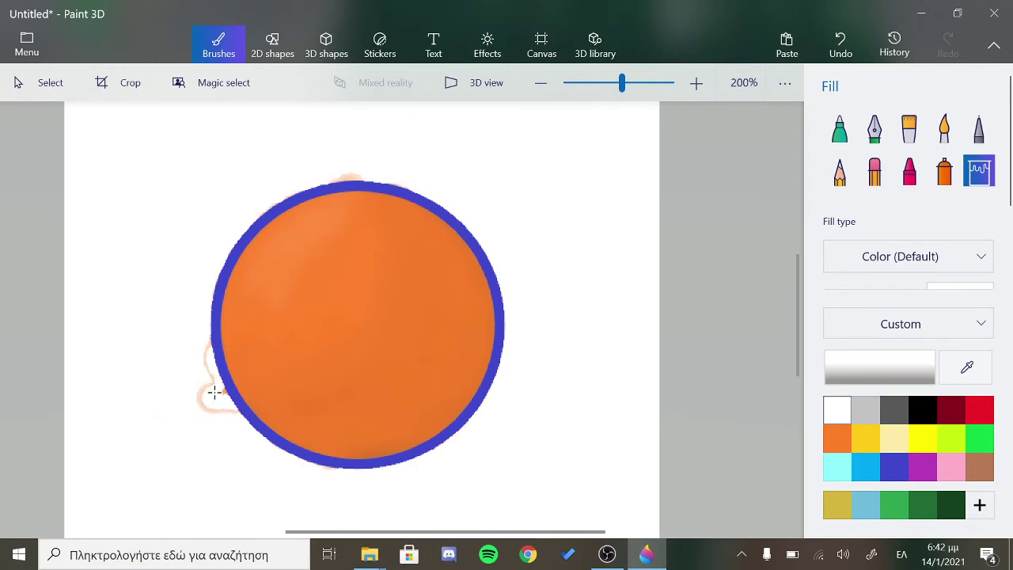
Whiten the blue ring and remaining halo marks, then choose the 25px Eraser
click(216, 354)
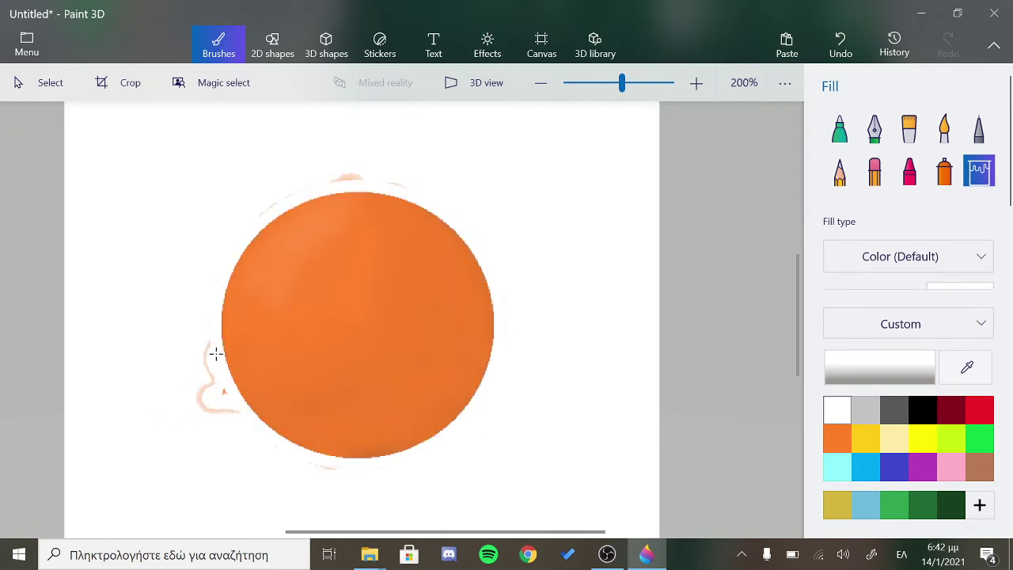
click(200, 398)
click(345, 173)
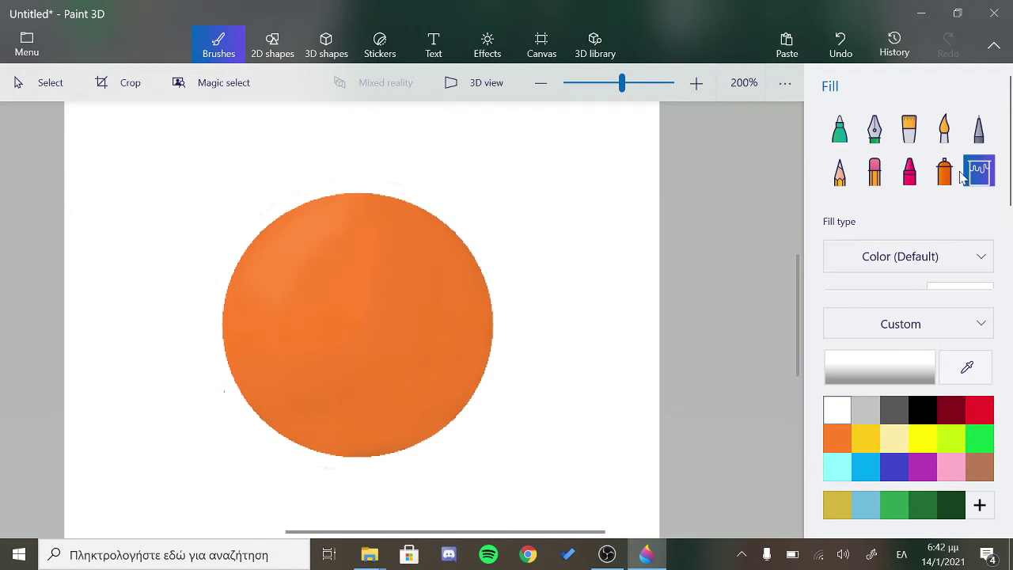
click(909, 128)
click(876, 175)
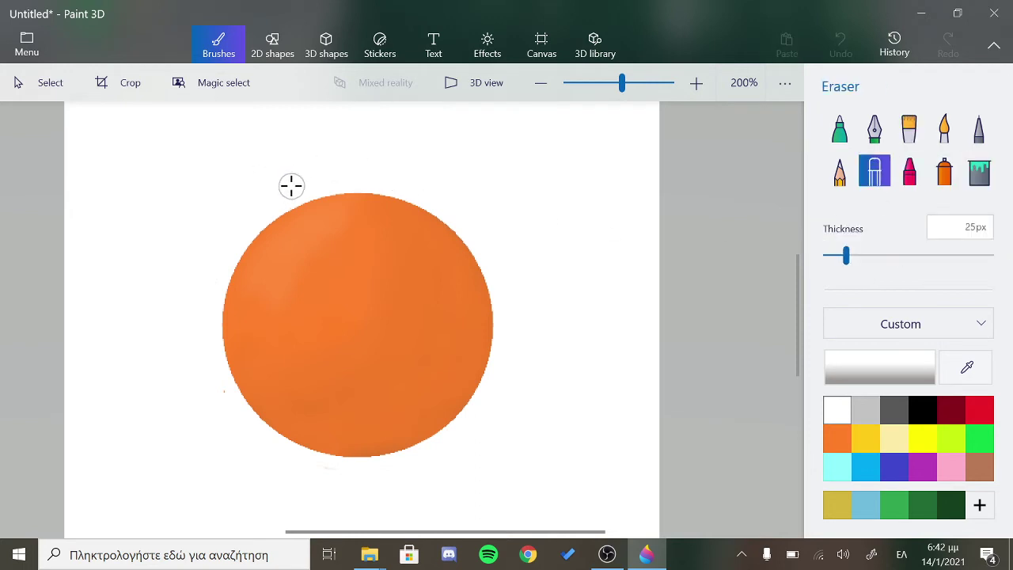
Erase the dark speck at the circle's left edge and the stray mark below it
drag(224, 383, 215, 399)
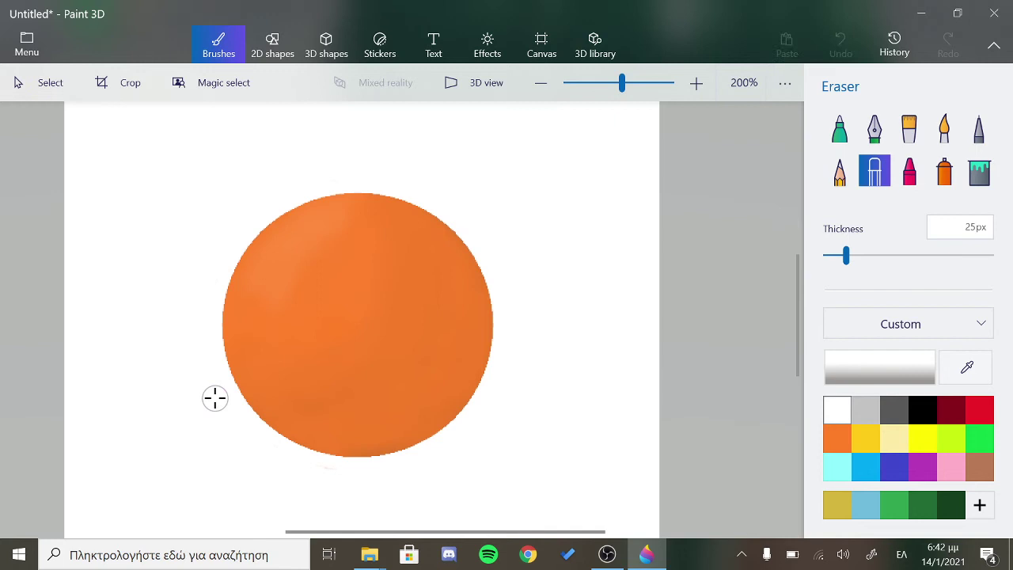
click(320, 472)
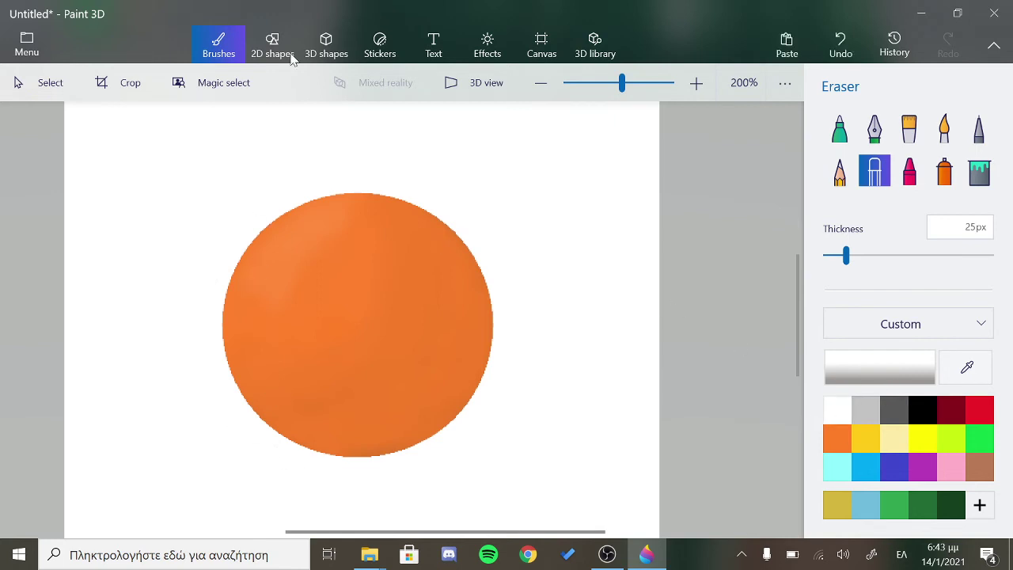
click(841, 131)
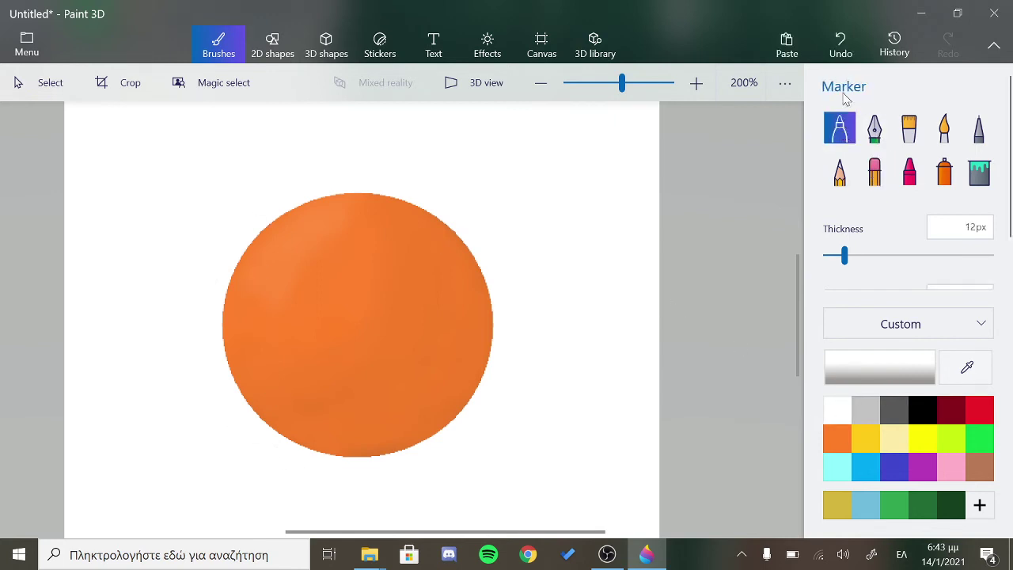
Draw a green 7px marker stem rising from the circle's top
click(923, 507)
click(905, 511)
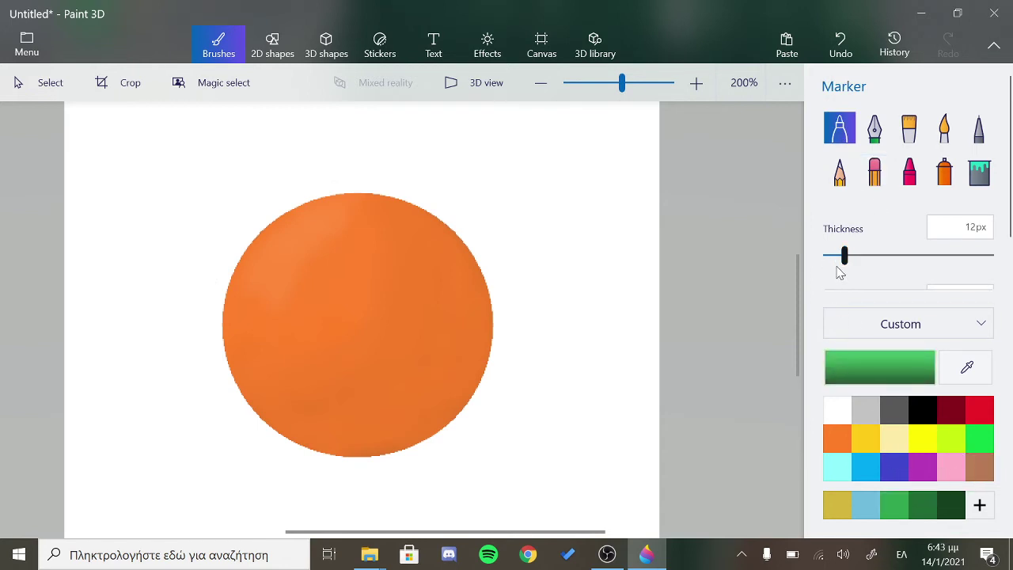
drag(844, 255, 837, 255)
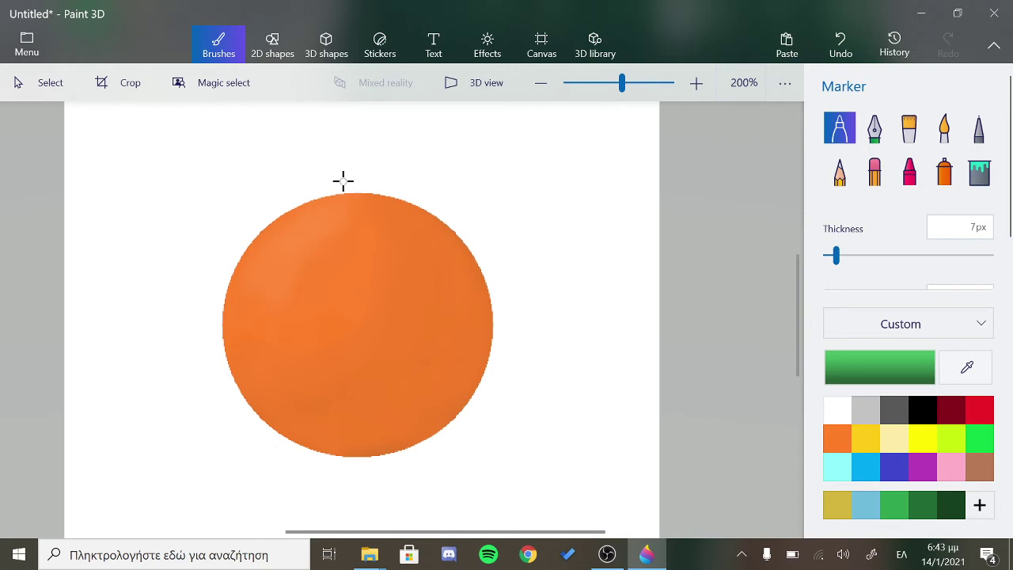
drag(338, 165, 349, 223)
drag(338, 165, 356, 219)
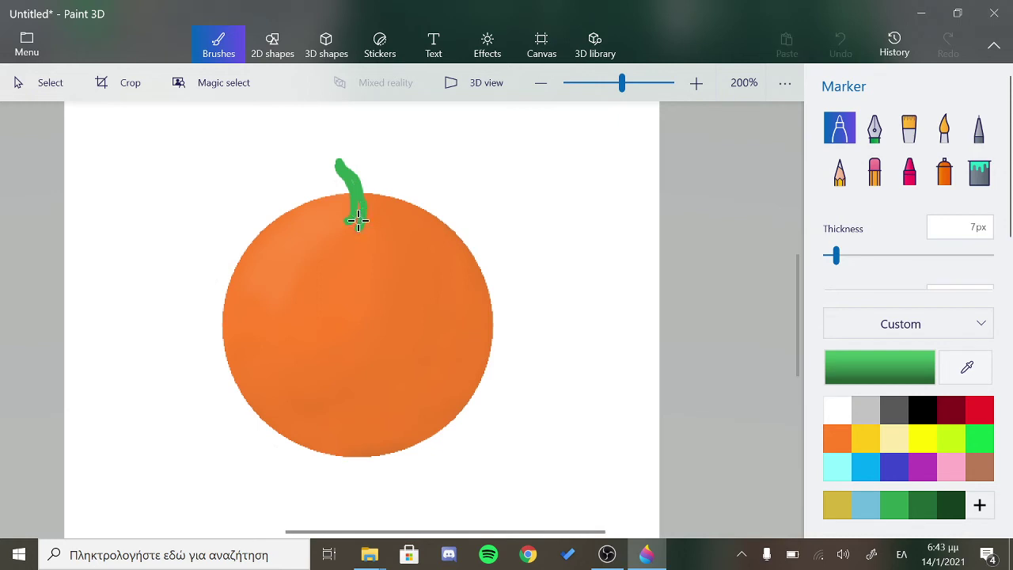
scroll(355, 219, up, 3)
mouse_move(355, 170)
mouse_down()
mouse_move(355, 215)
mouse_move(380, 226)
mouse_move(349, 224)
mouse_up()
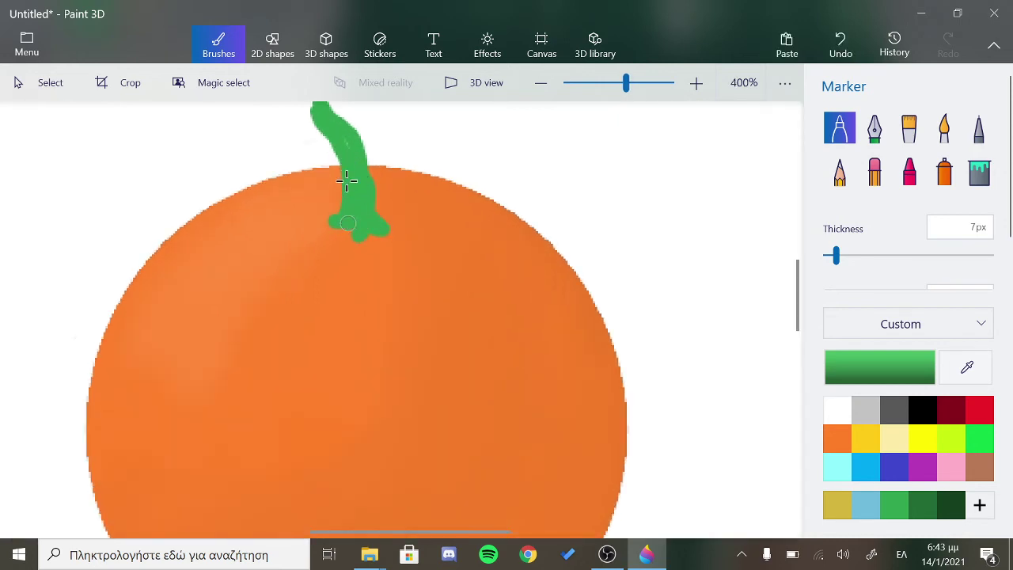
mouse_move(345, 140)
mouse_down()
mouse_move(357, 224)
mouse_move(349, 270)
mouse_up()
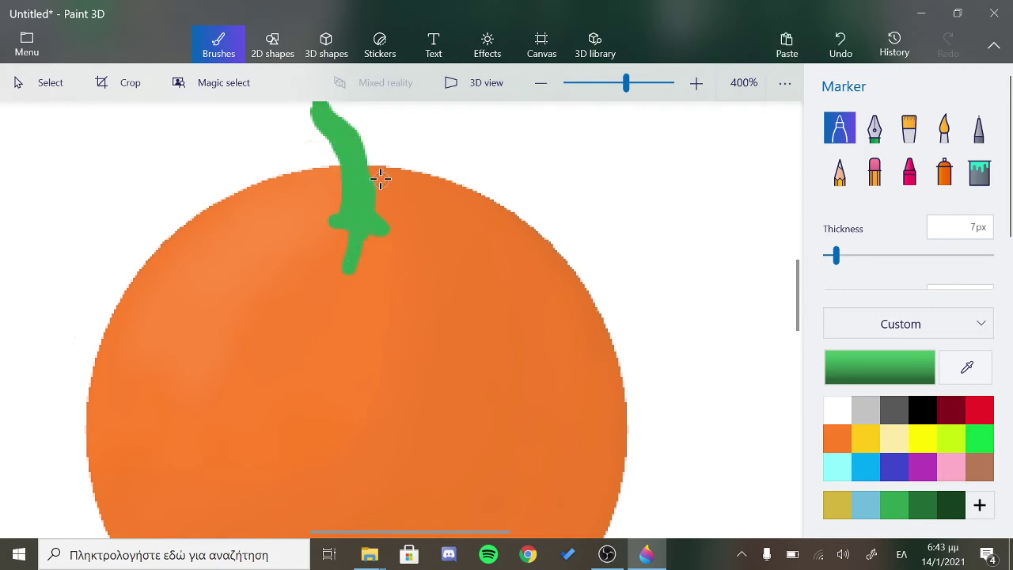
Eyedrop the circle's orange and paint over the stem's lower tail
click(979, 362)
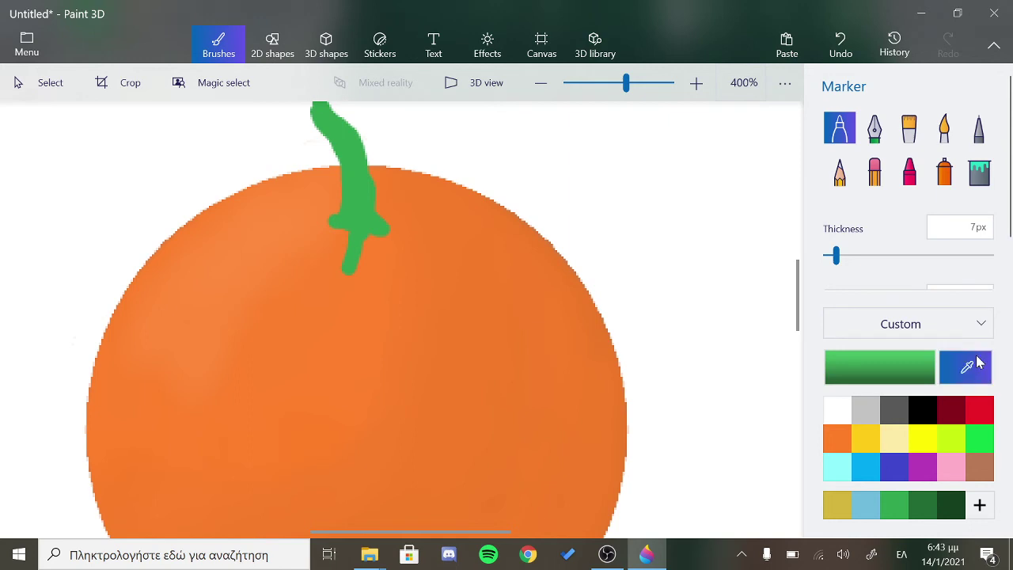
click(349, 279)
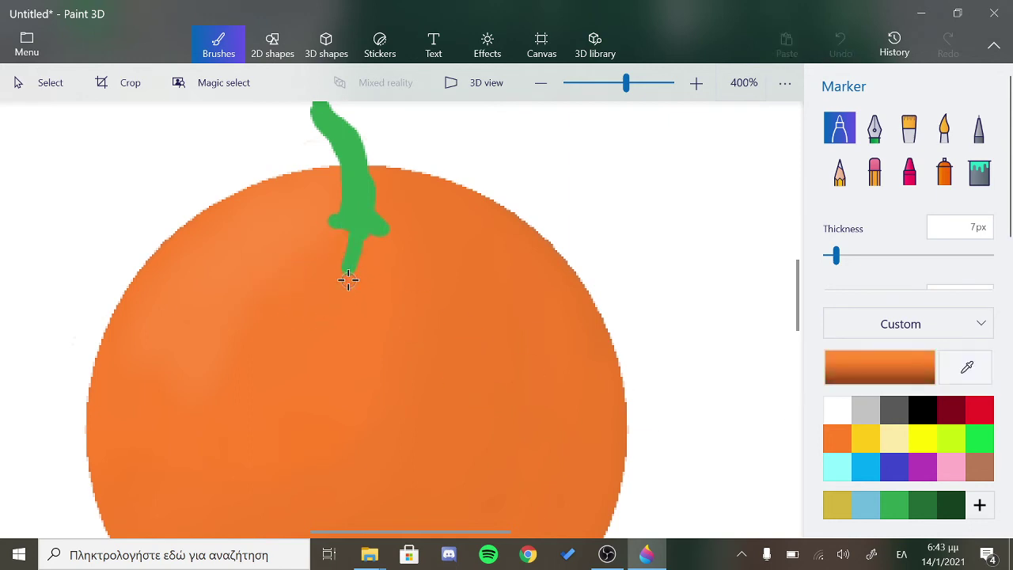
mouse_move(348, 279)
mouse_down()
mouse_move(344, 256)
mouse_move(365, 253)
mouse_move(342, 267)
mouse_up()
click(951, 505)
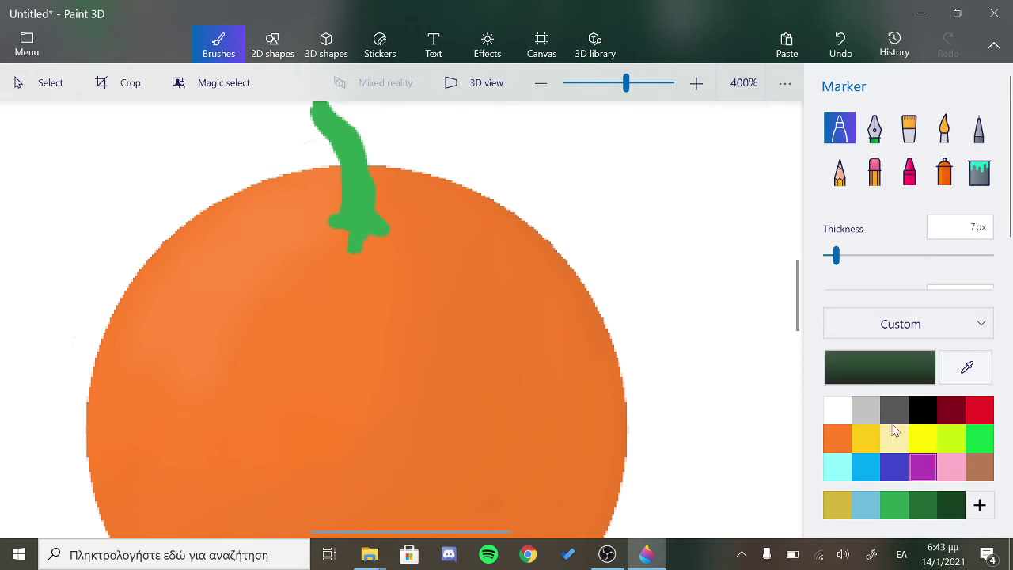
Shade the stem's right edge with a thinner dark green watercolor brush
click(923, 505)
click(943, 127)
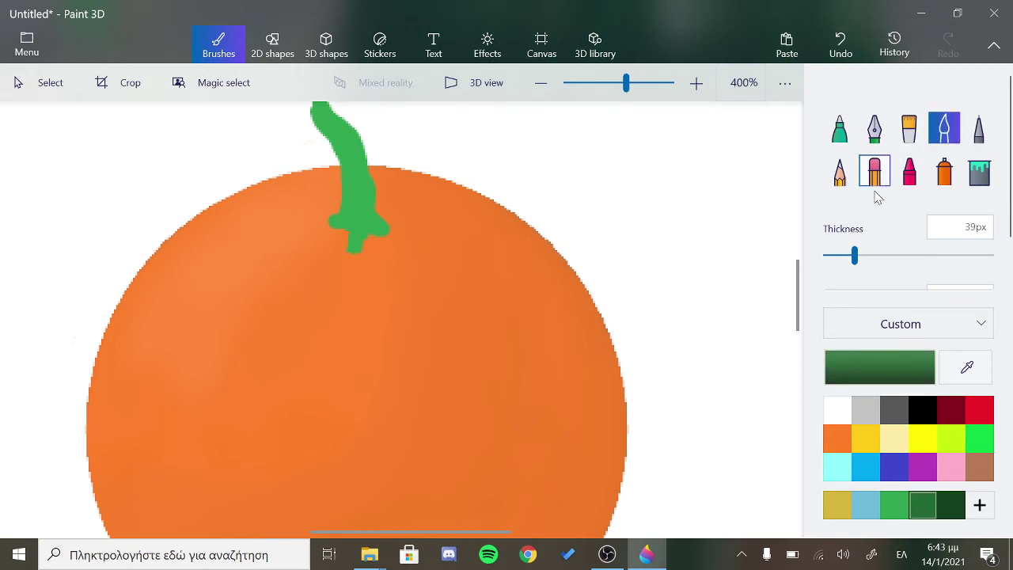
drag(843, 253, 831, 255)
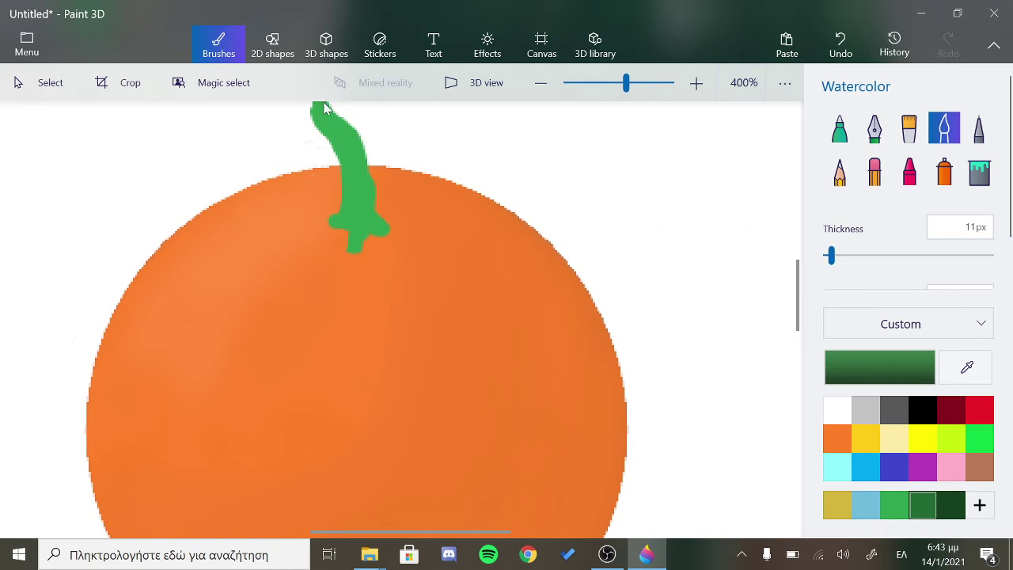
mouse_move(324, 107)
mouse_down()
mouse_move(379, 225)
mouse_move(346, 138)
mouse_up()
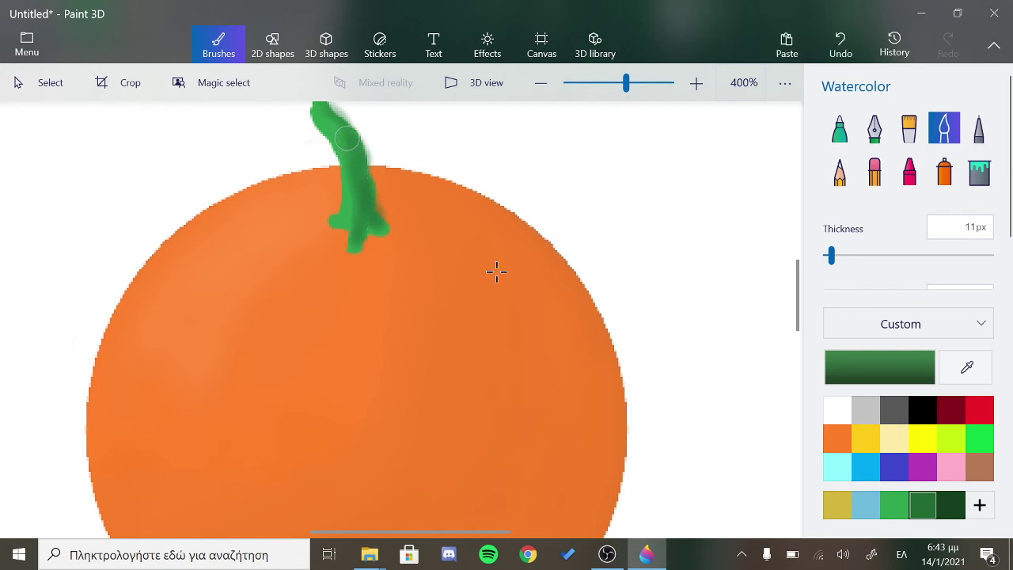
Add darkest-green 5px watercolor streaks down and up the stem
click(951, 505)
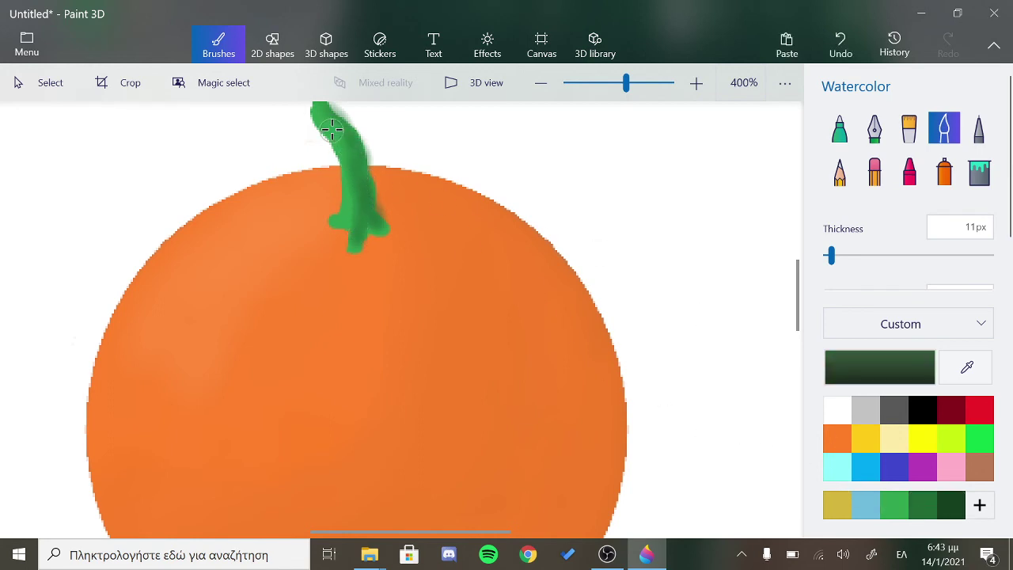
drag(831, 255, 827, 256)
mouse_move(326, 115)
mouse_down()
mouse_move(368, 196)
mouse_move(357, 205)
mouse_up()
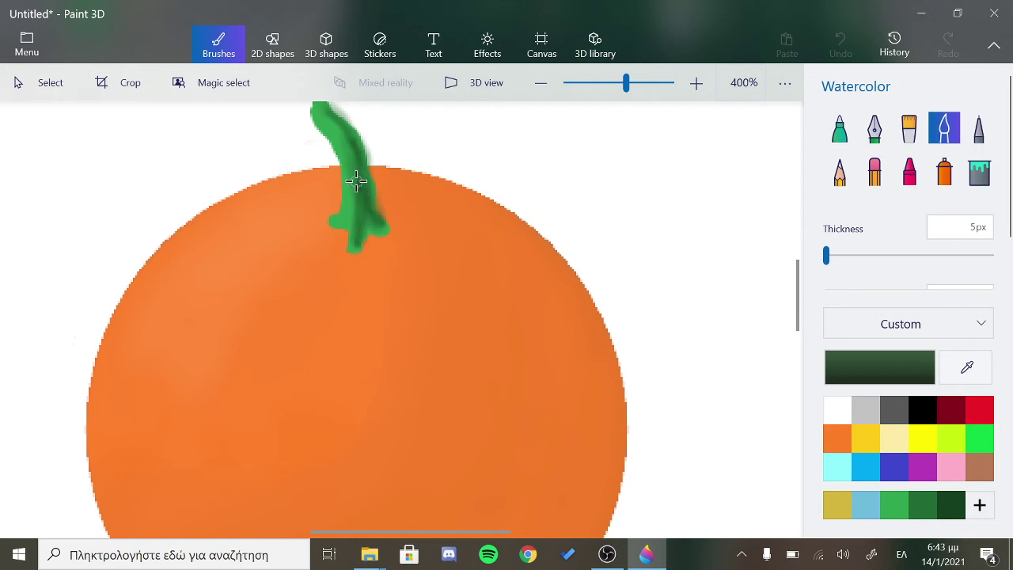
drag(357, 205, 327, 111)
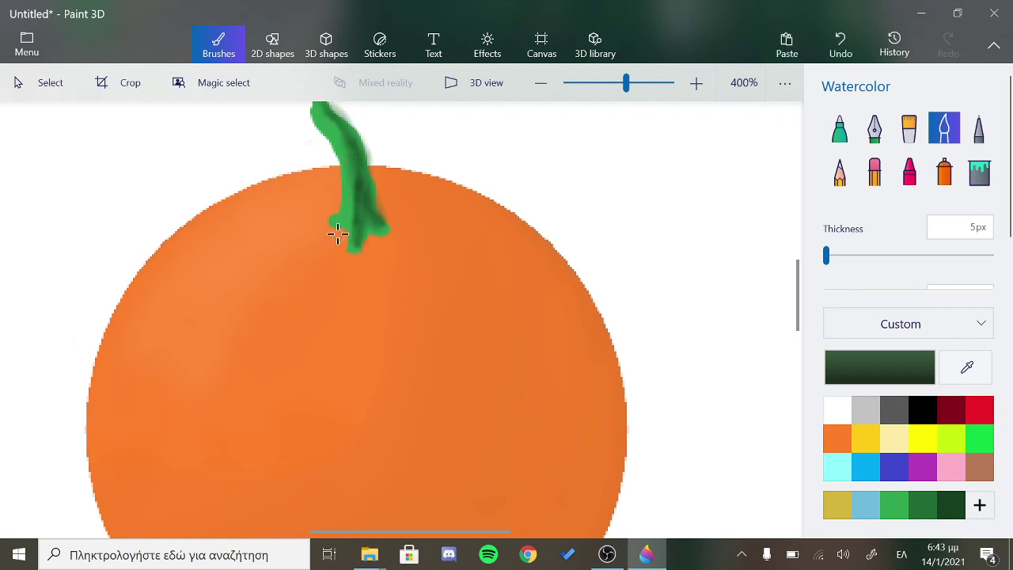
Paint dark green strokes at the stem base, undoing the last stray one
mouse_move(339, 223)
mouse_down()
mouse_move(350, 220)
mouse_move(327, 221)
mouse_up()
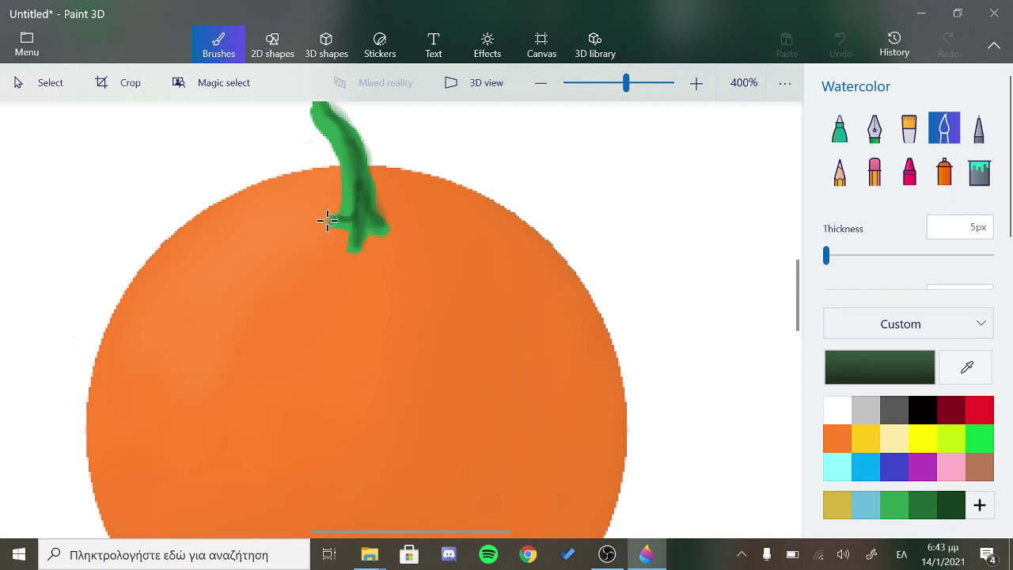
click(923, 504)
drag(344, 215, 331, 124)
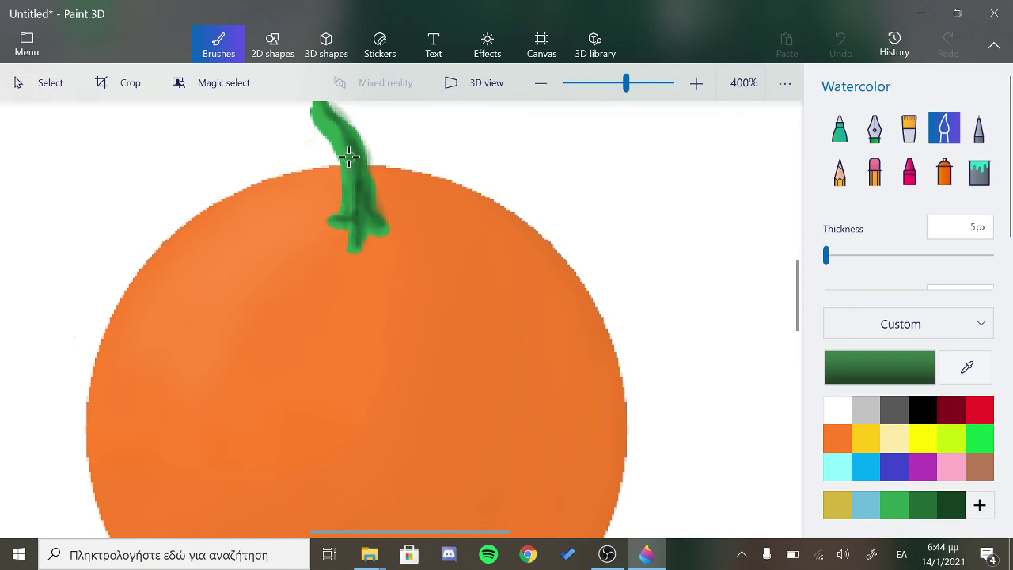
drag(331, 125, 357, 162)
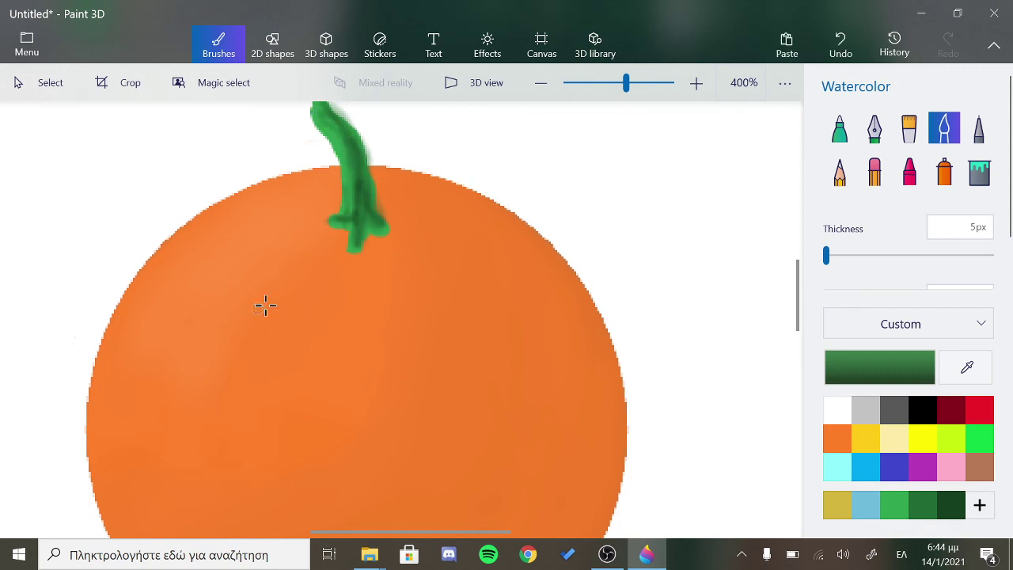
mouse_move(319, 244)
mouse_down()
mouse_move(342, 233)
mouse_move(319, 206)
mouse_move(368, 241)
mouse_move(403, 206)
mouse_move(379, 225)
mouse_up()
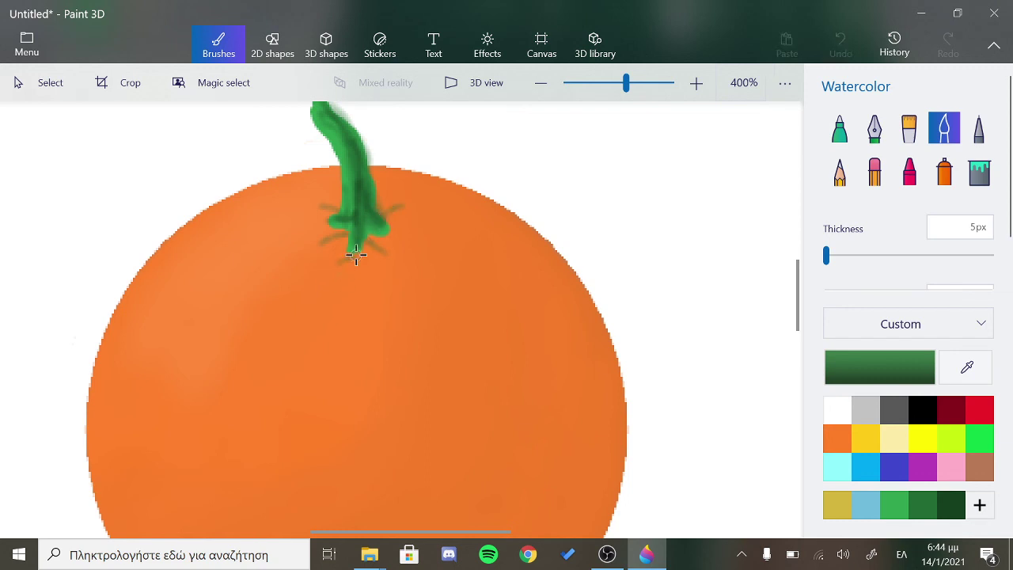
drag(321, 211, 319, 208)
key(ctrl+z)
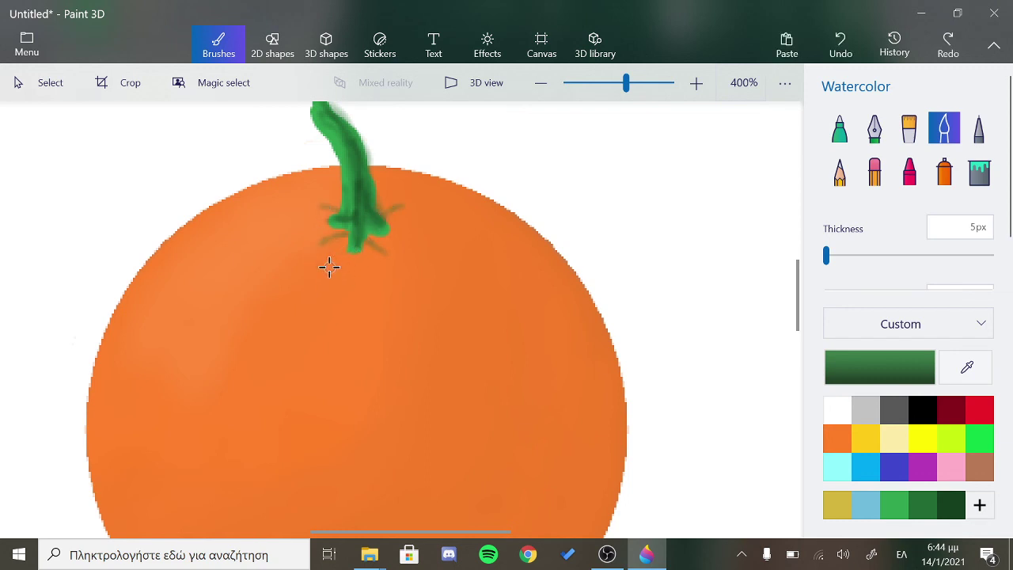
Draw thin dark green whiskers radiating from both sides of the stem base
drag(329, 268, 349, 250)
drag(317, 216, 332, 221)
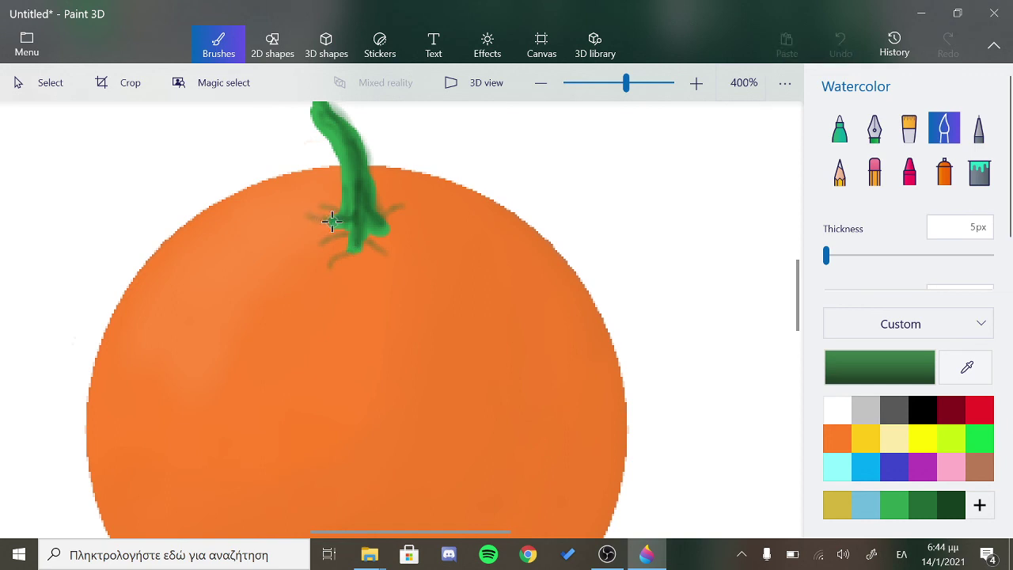
mouse_move(425, 235)
mouse_down()
mouse_move(387, 233)
mouse_move(396, 262)
mouse_move(409, 251)
mouse_up()
drag(357, 274, 366, 247)
Undo the stray whisker strokes at the base and add a small watercolor touch-up near the stem
scroll(462, 187, down, 2)
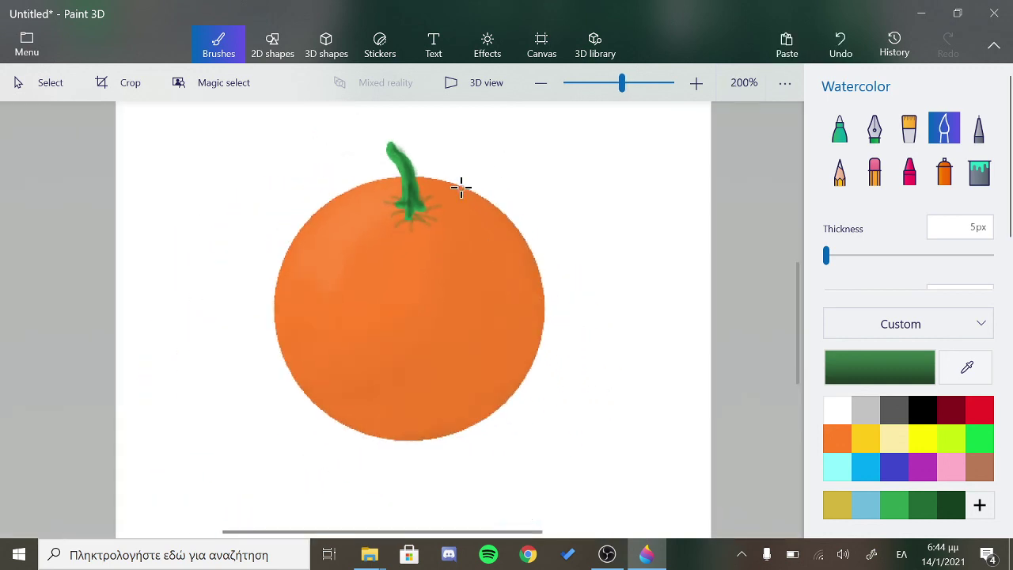
key(ctrl+z)
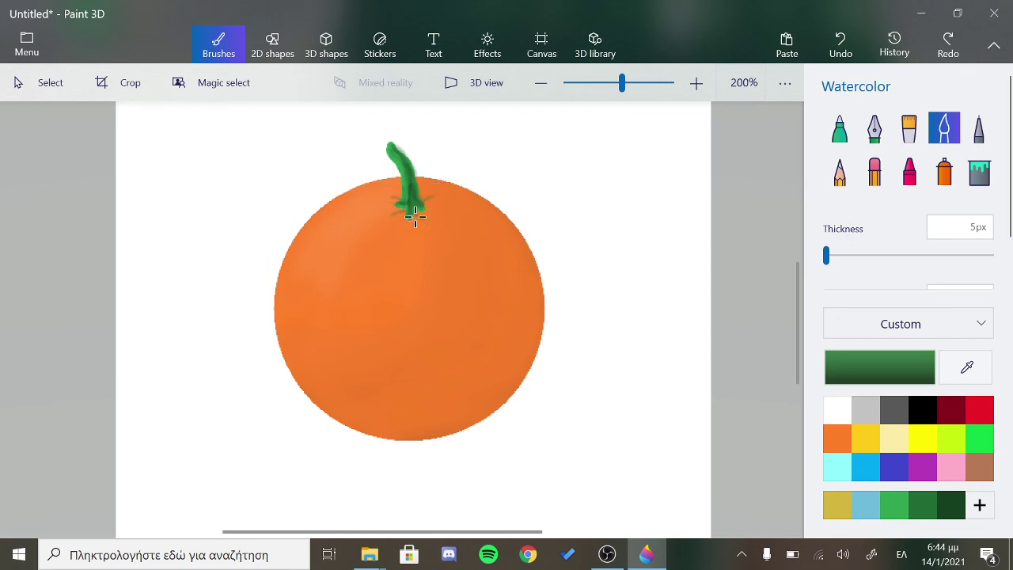
click(416, 212)
drag(430, 230, 426, 222)
key(ctrl+z)
drag(385, 194, 400, 207)
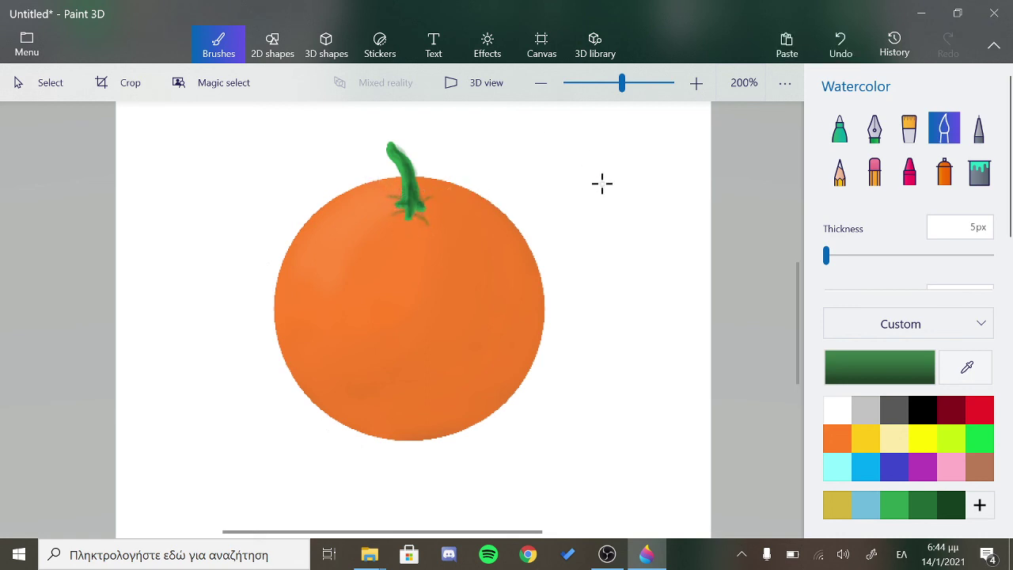